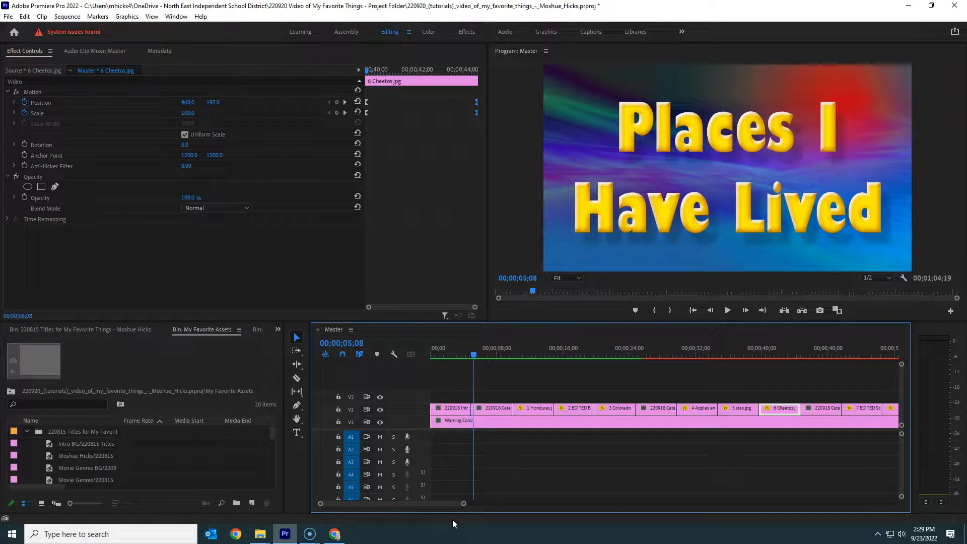
- Enlarge the video track area, then open the titles bin with its clips shown as thumbnails and browse them
drag(391, 429, 394, 468)
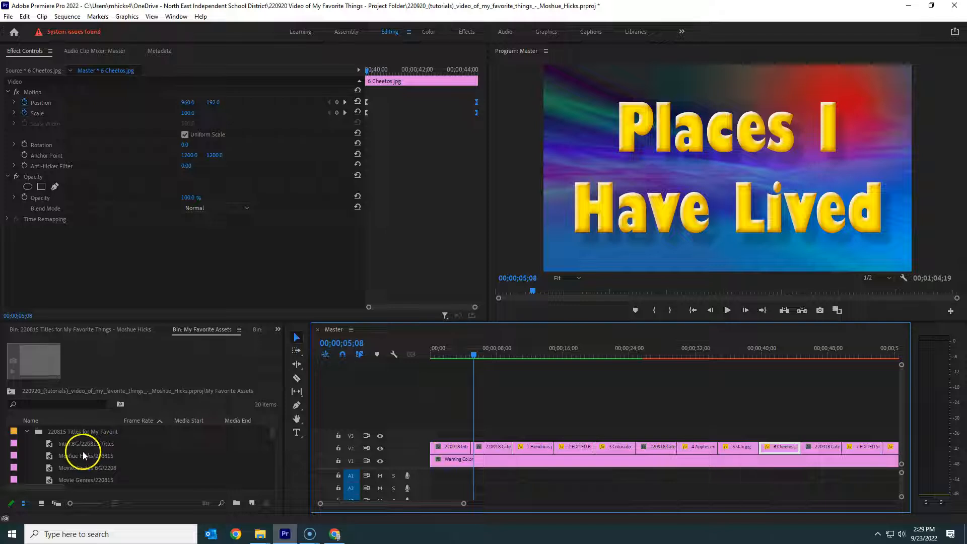
click(42, 503)
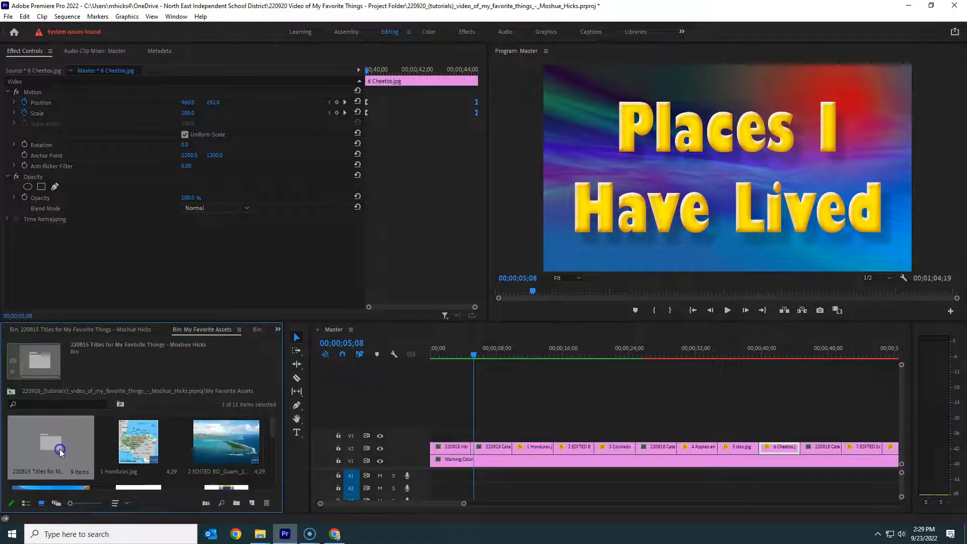
double_click(55, 446)
click(41, 503)
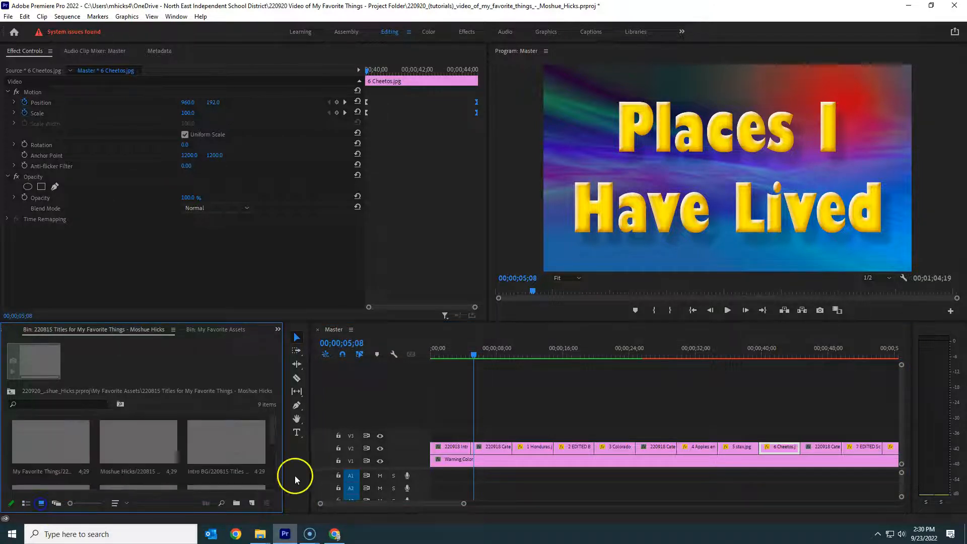
scroll(217, 461, down, 3)
scroll(162, 456, up, 3)
scroll(161, 459, down, 3)
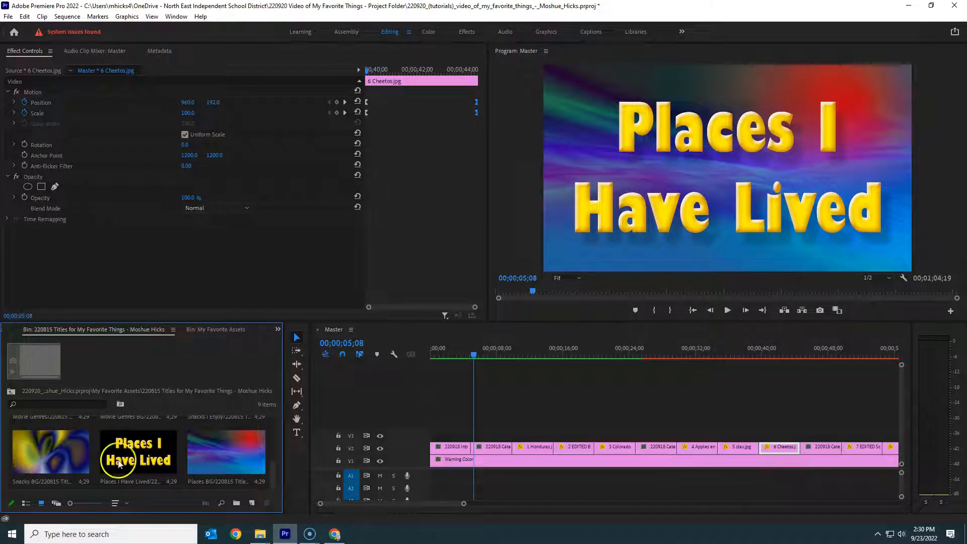
- Overwrite the intro PNG at the start of track V2 with the Intro BG layer from the titles bin
click(446, 447)
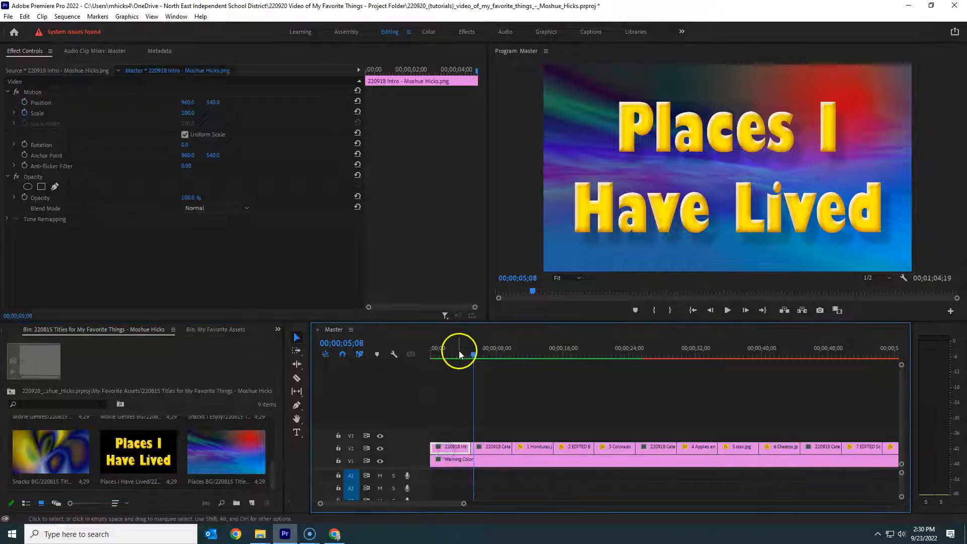
click(458, 352)
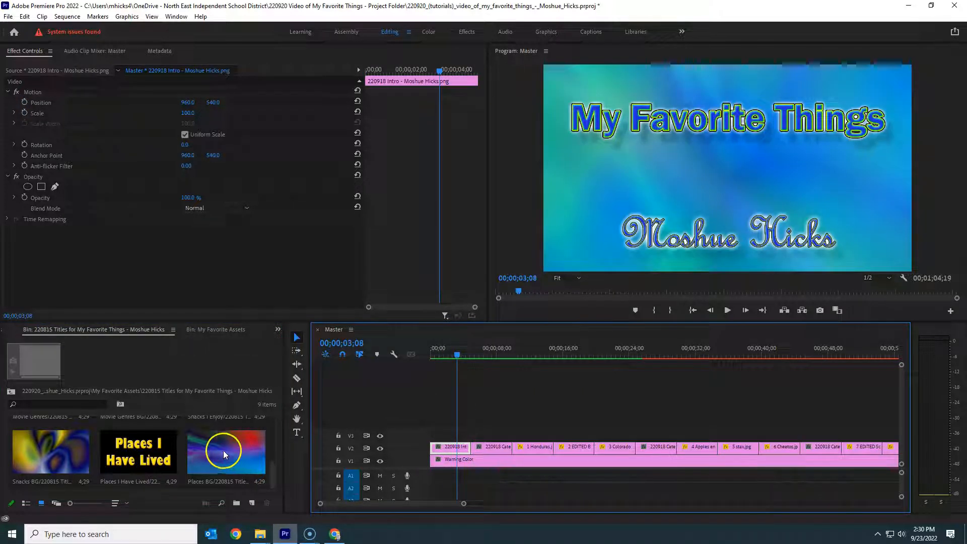
scroll(219, 449, up, 4)
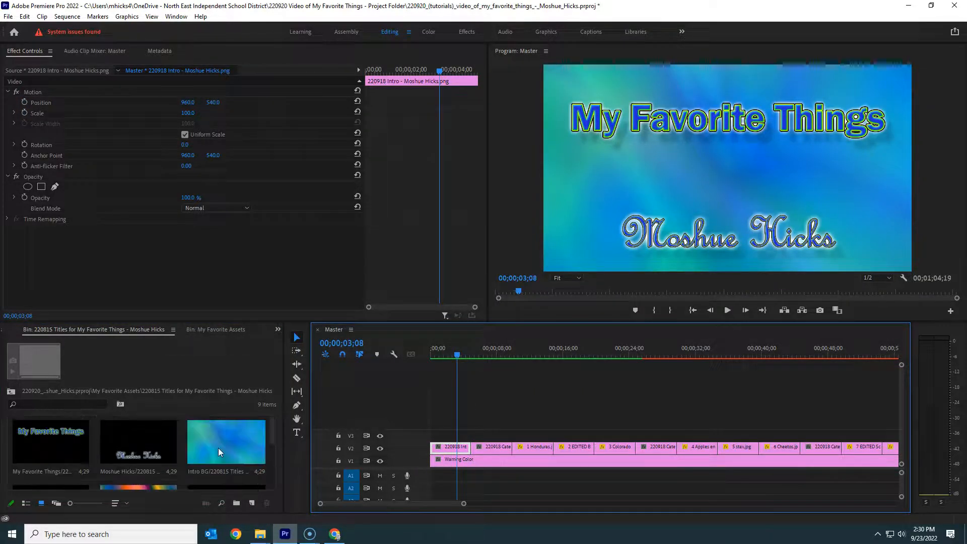
click(225, 440)
drag(221, 443, 412, 447)
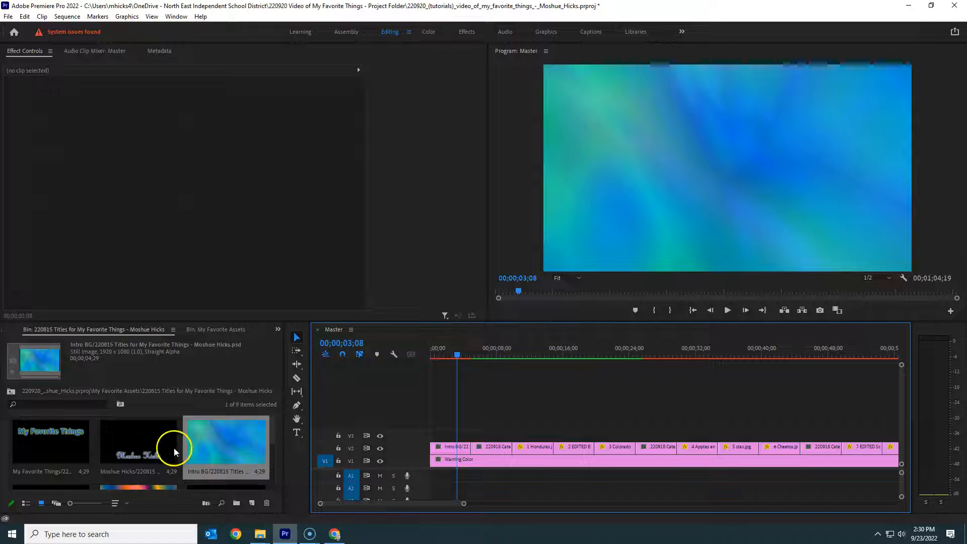
- Stack the name title on V3 and the My Favorite Things title on V4 above the intro background
click(148, 453)
drag(148, 452, 419, 433)
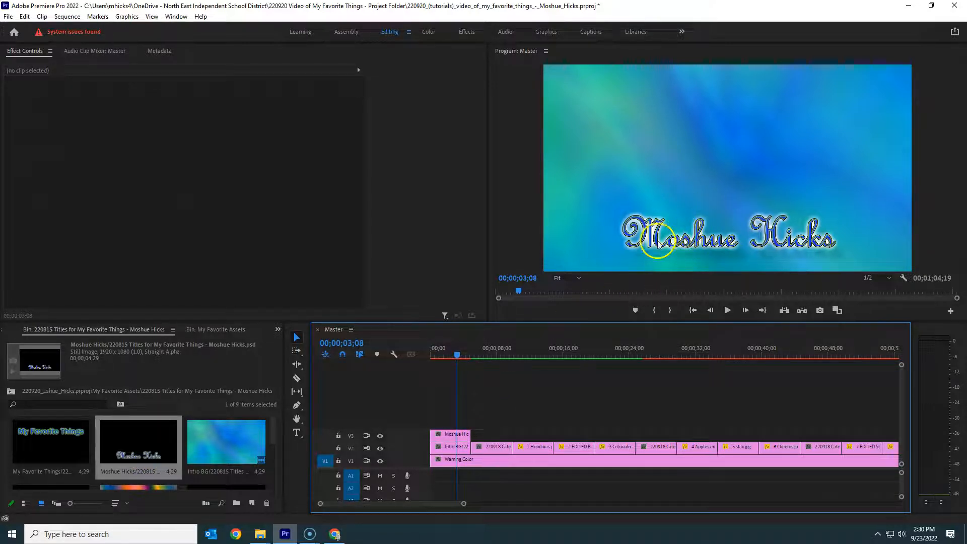
drag(64, 452, 431, 421)
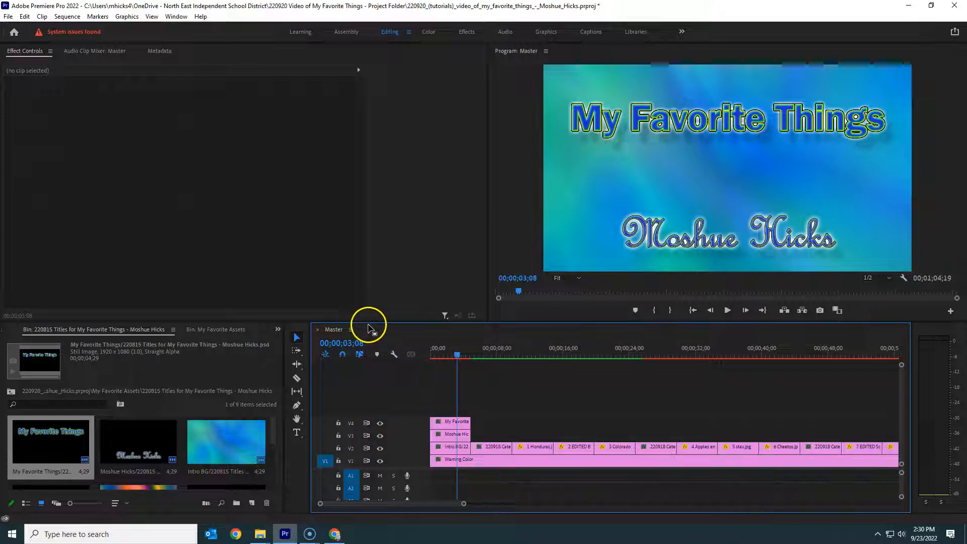
mouse_move(451, 358)
mouse_down()
mouse_move(434, 351)
mouse_move(452, 356)
mouse_up()
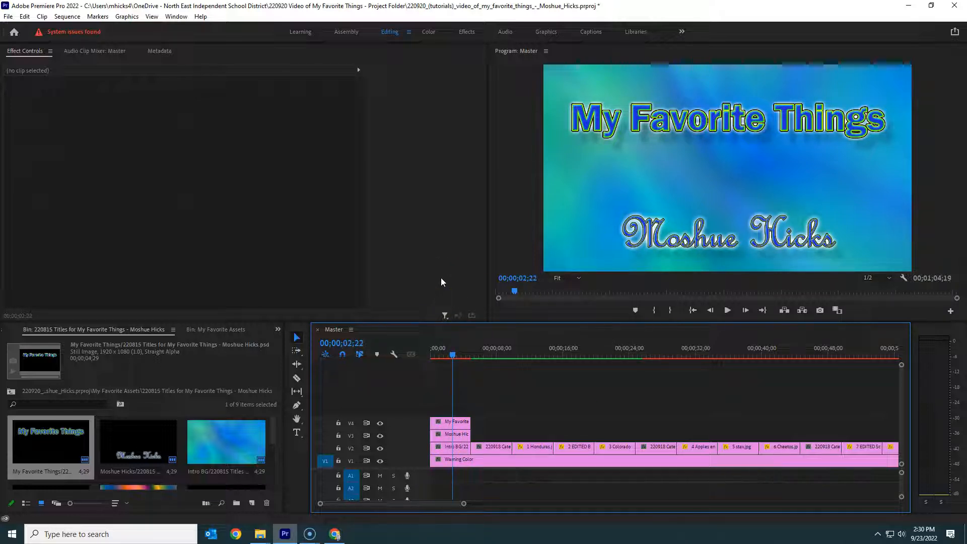
- Switch to the Effects workspace and search the effects for the Push video transition
click(463, 32)
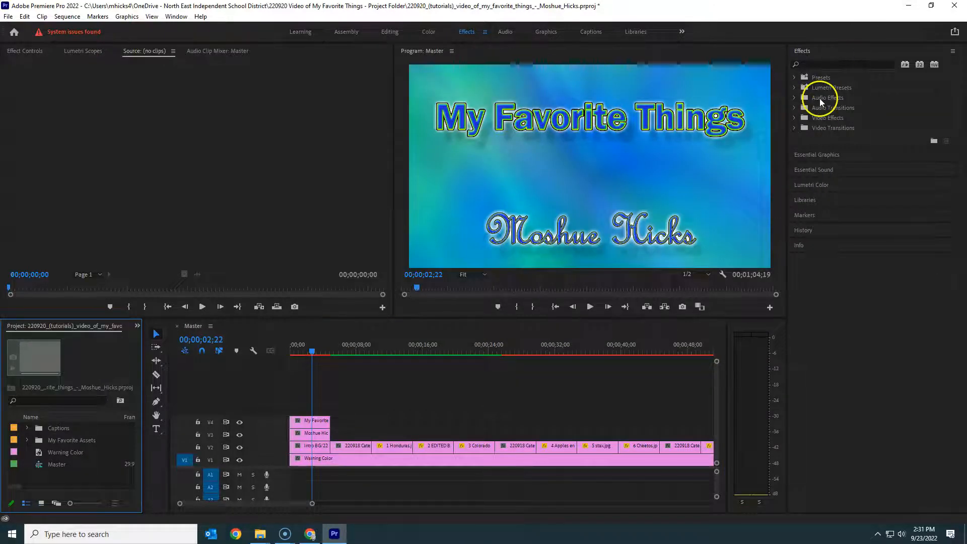
click(796, 129)
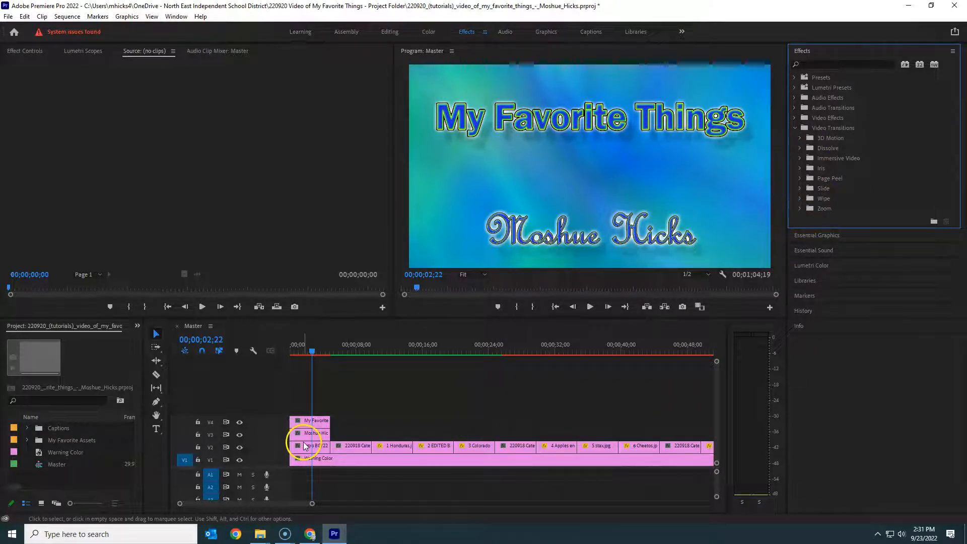
click(800, 189)
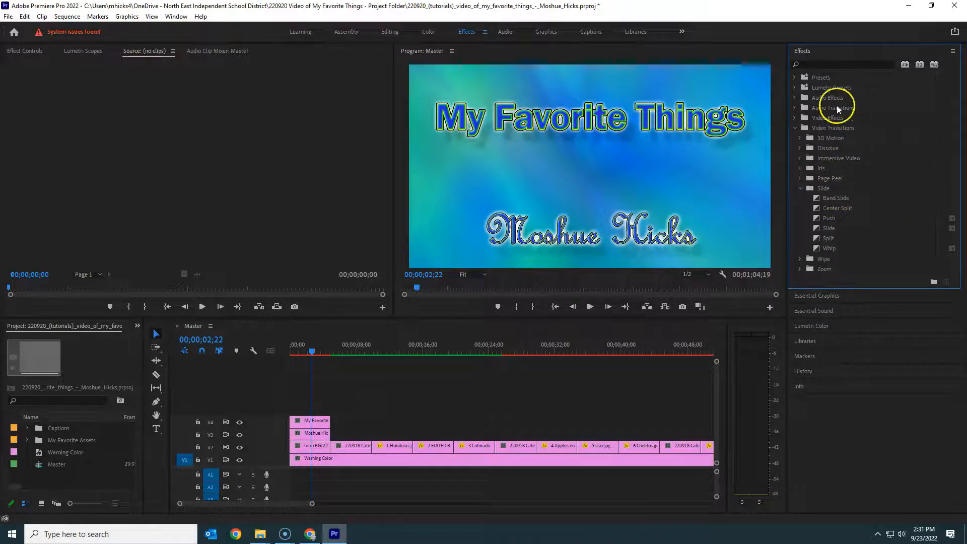
click(826, 65)
text(push)
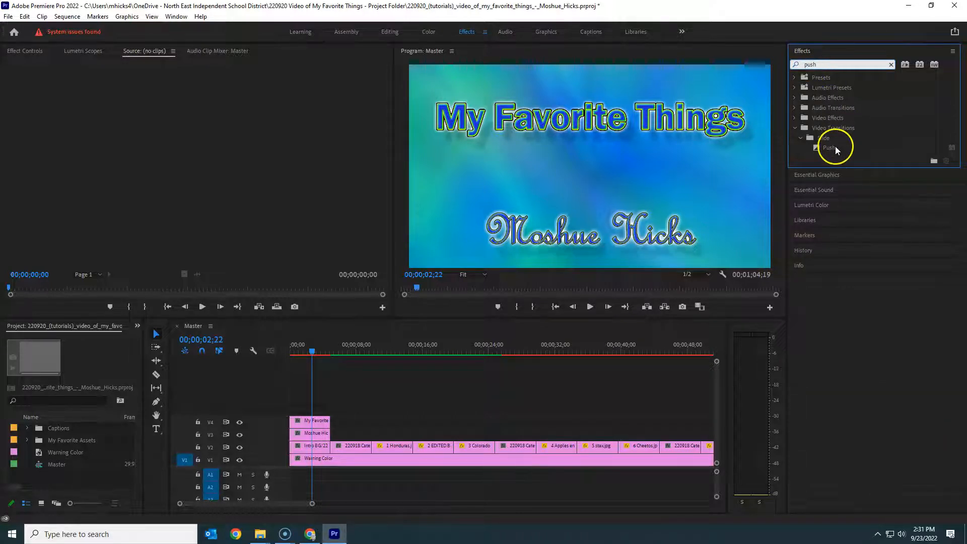
click(834, 149)
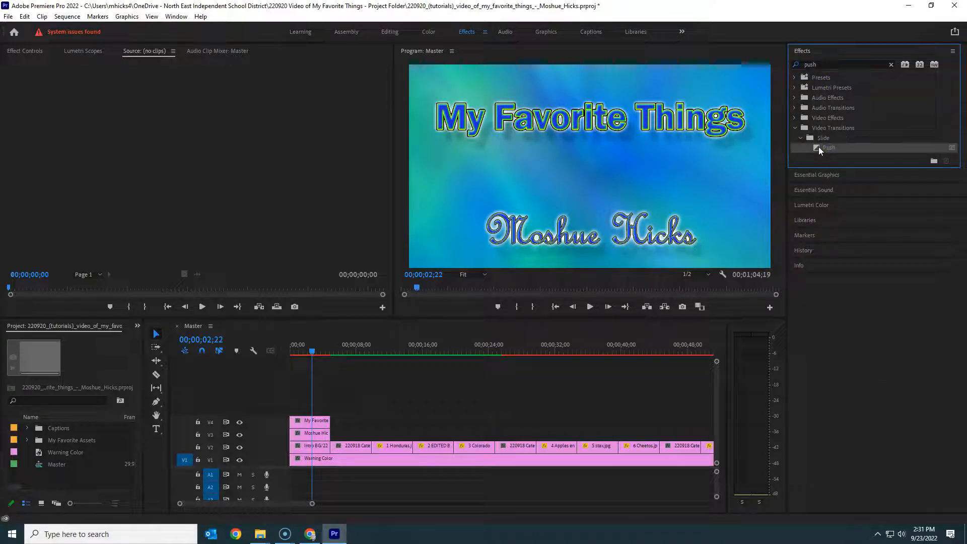
- Apply the Push transition to both the start and the end of the name title on V3
mouse_move(441, 291)
mouse_down()
mouse_move(307, 398)
mouse_move(288, 429)
mouse_move(296, 435)
mouse_up()
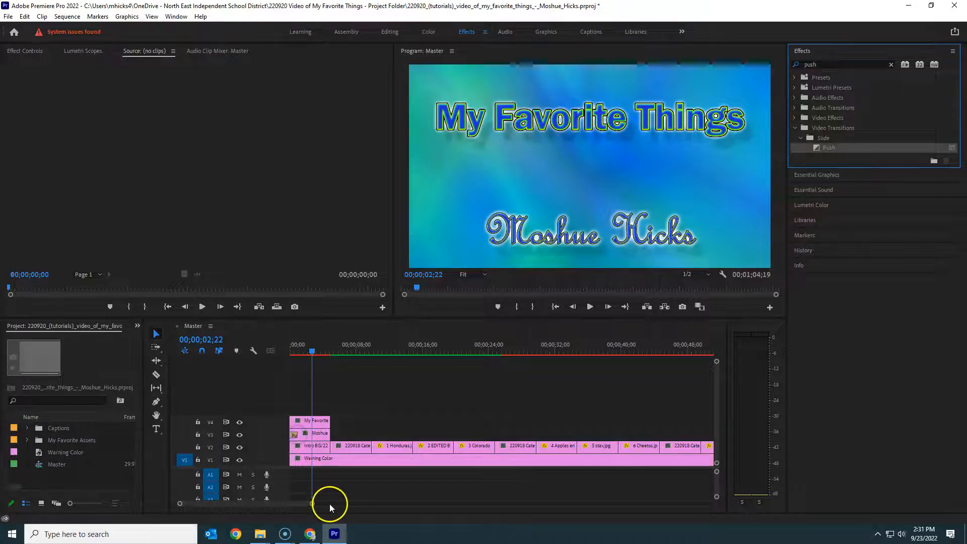
drag(312, 504, 236, 504)
drag(829, 147, 467, 437)
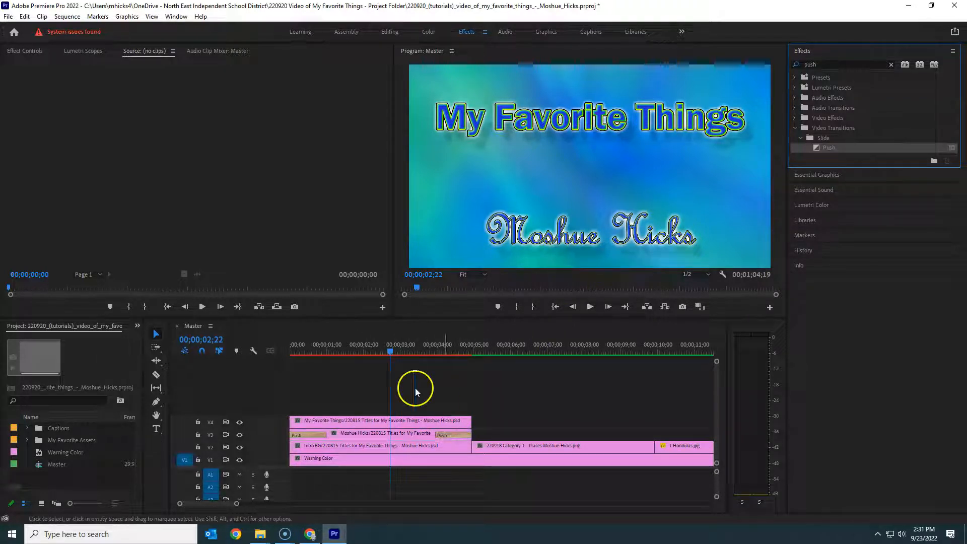
- Play back the intro to check the name title's Push transitions, then scrub within the opening one
click(296, 351)
key(space)
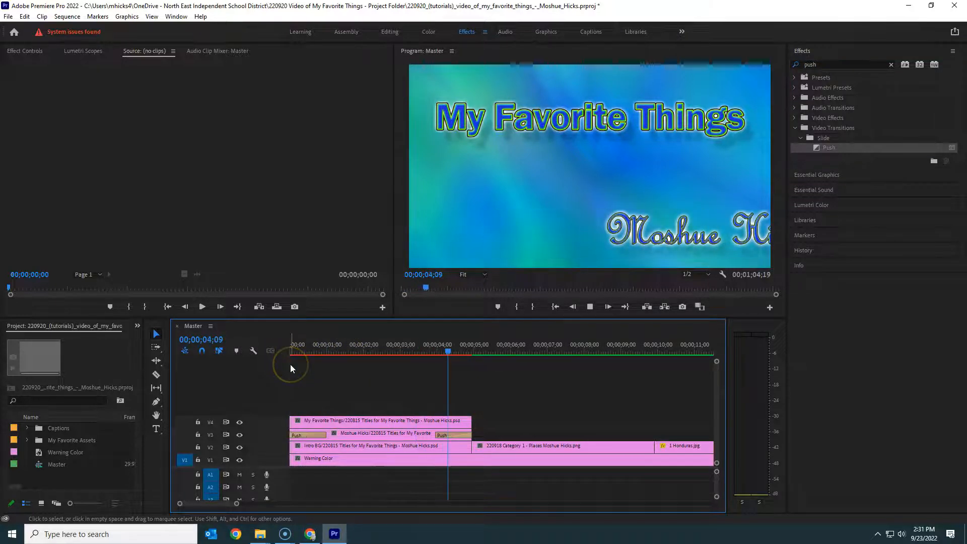
click(325, 345)
drag(325, 345, 307, 344)
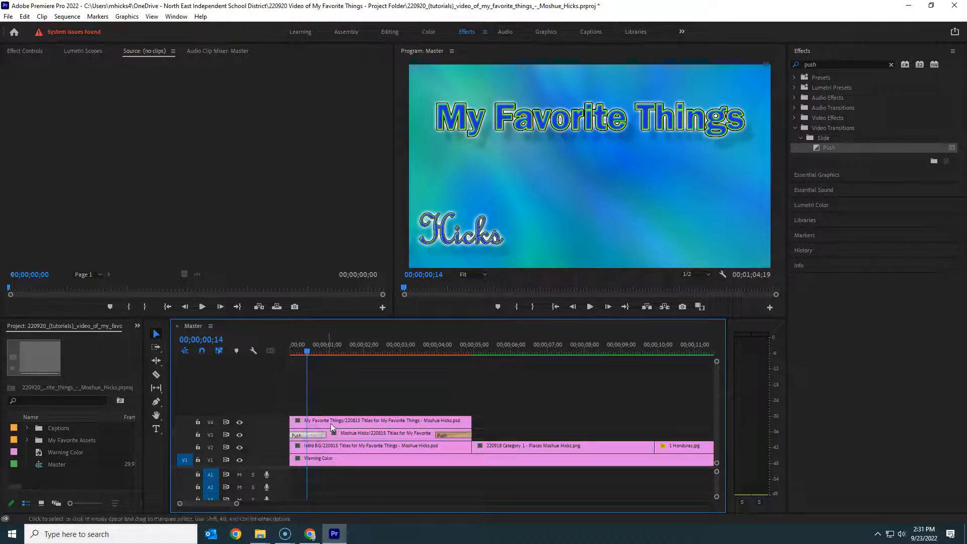
- Set the name title's opening Push to come in from the bottom of the frame
click(29, 52)
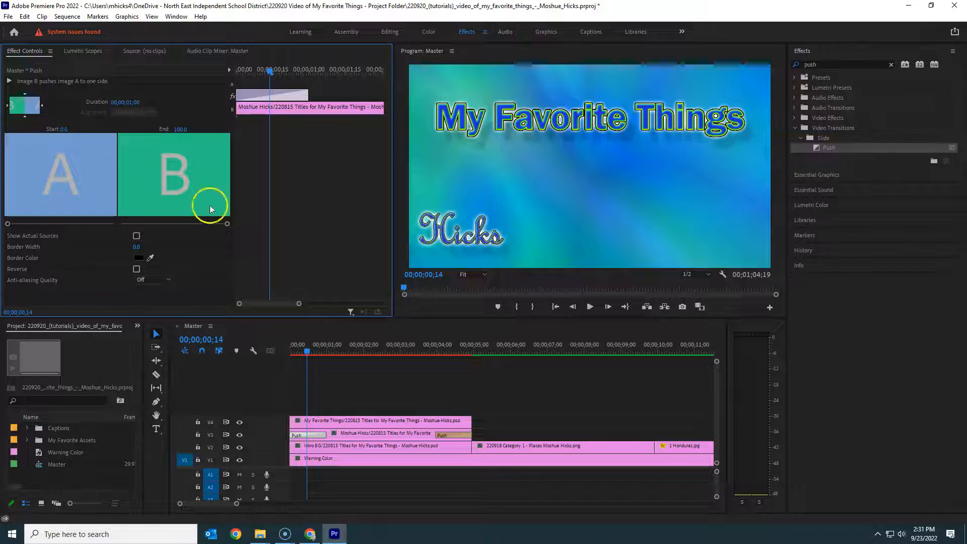
click(25, 119)
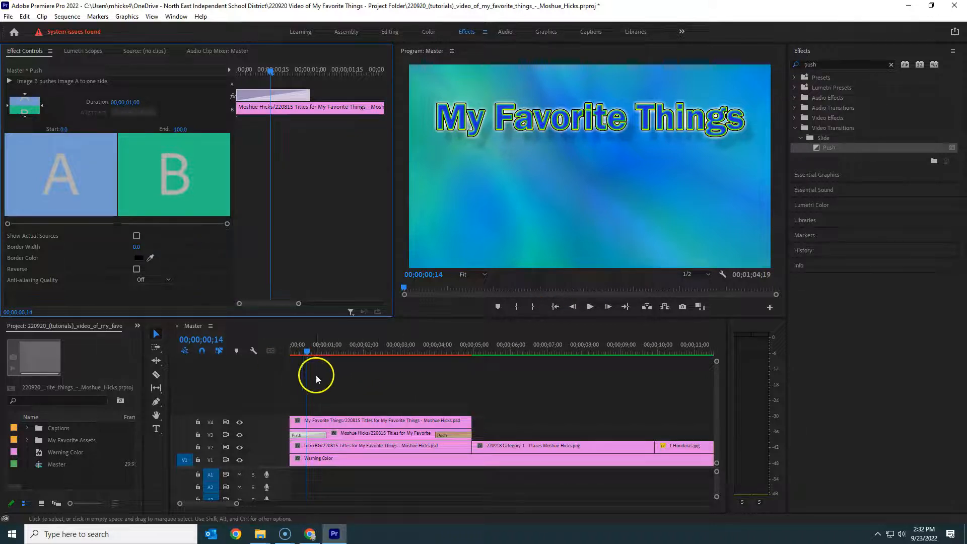
drag(306, 352, 330, 352)
- Set the name title's closing Push to run from west to east and play back the intro
click(445, 434)
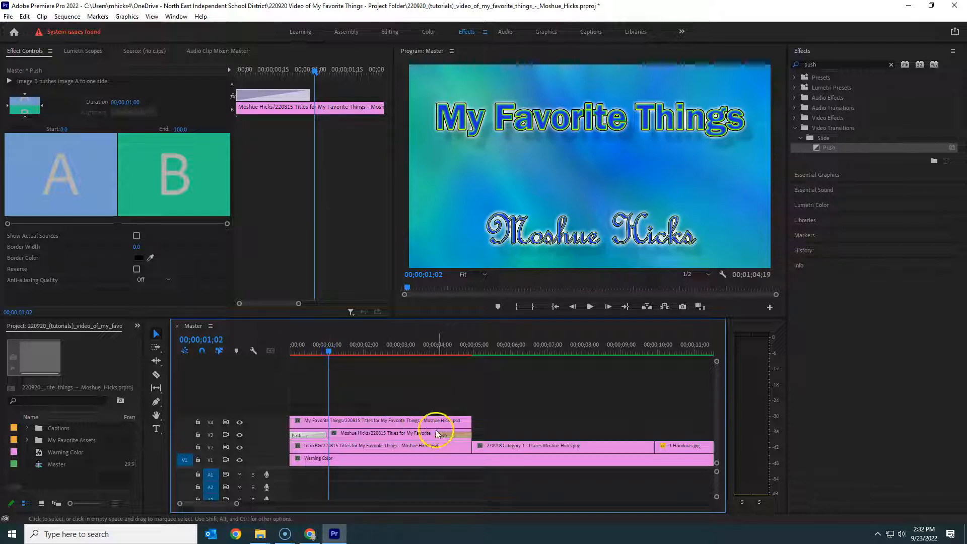
click(199, 225)
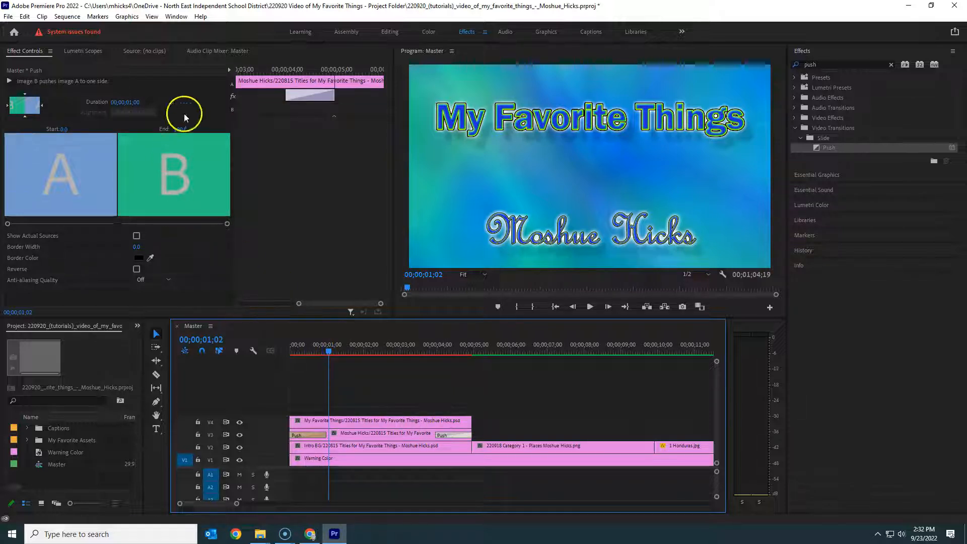
click(8, 106)
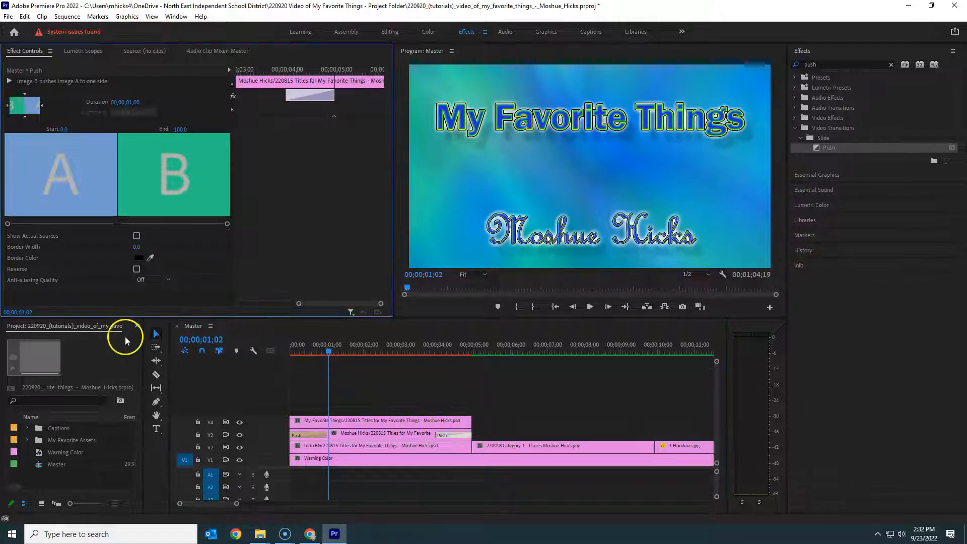
drag(335, 354, 254, 350)
key(space)
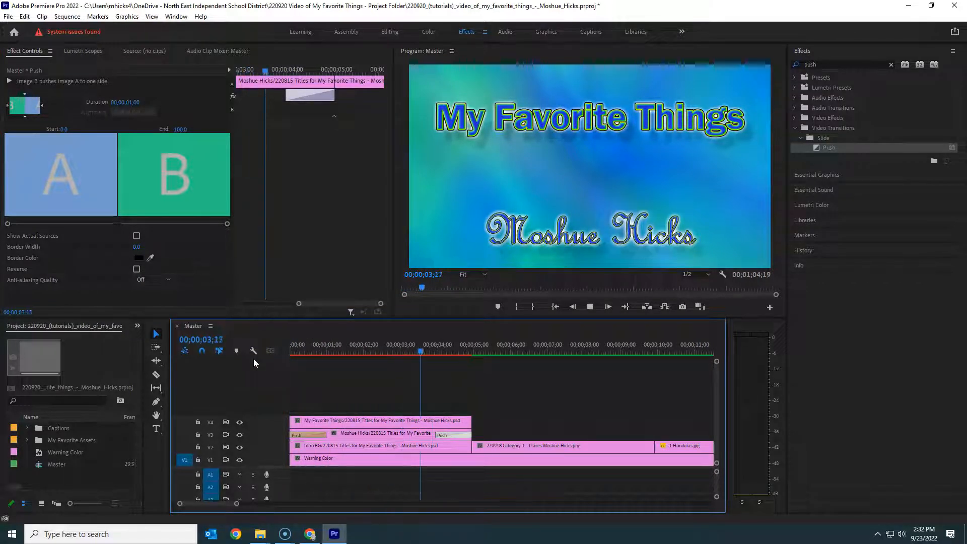
key(space)
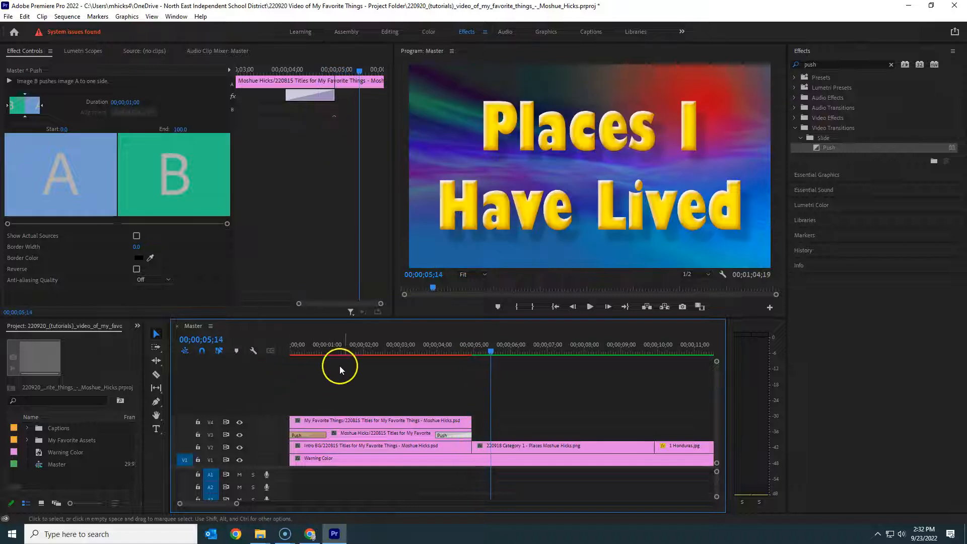
- Lengthen the opening Push on the name title to end at 00;00;01;14
click(344, 350)
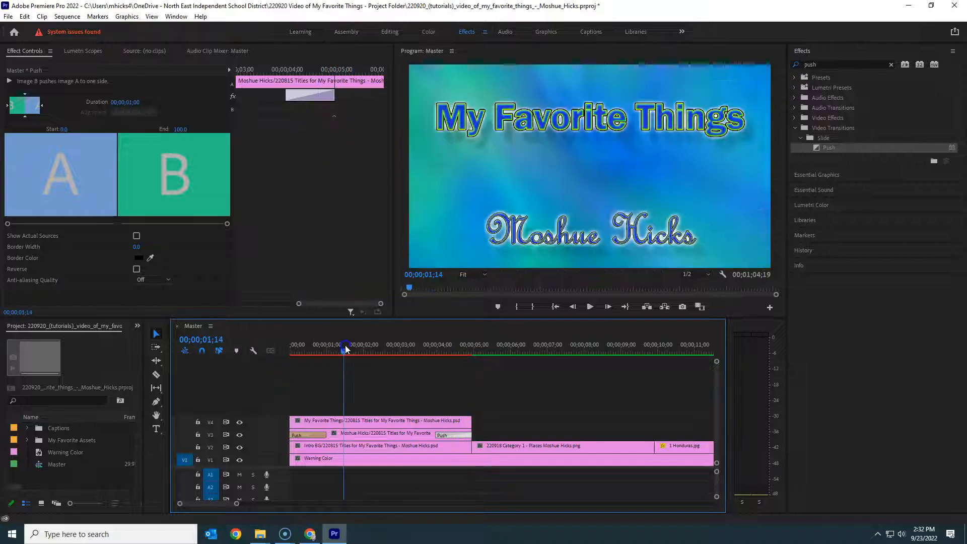
click(324, 436)
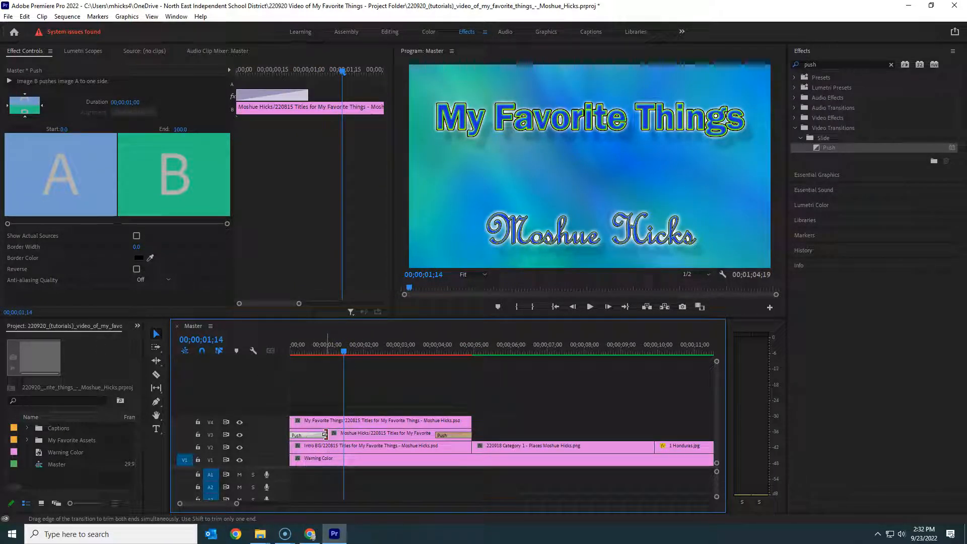
drag(327, 434, 344, 434)
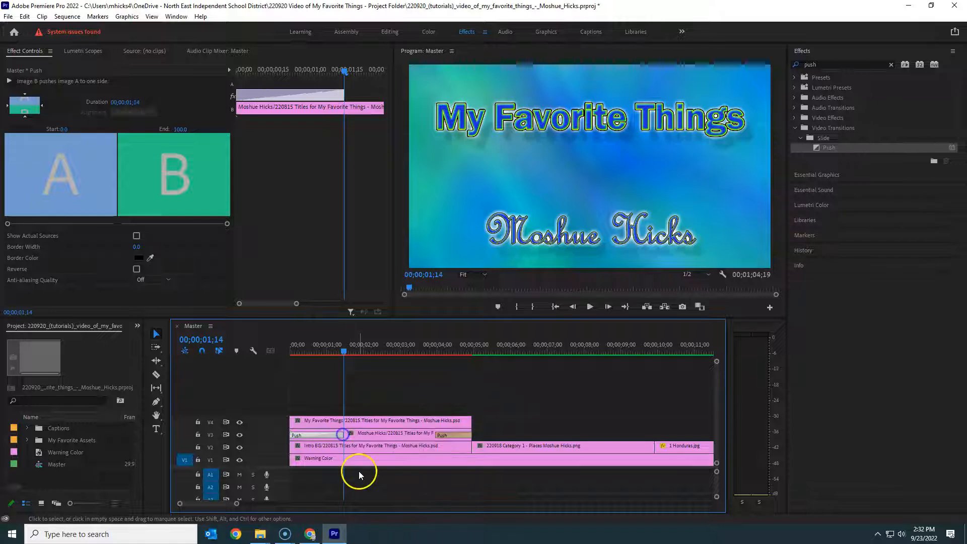
- Set the duration of the name title's closing Push to 00;00;02;01
click(453, 434)
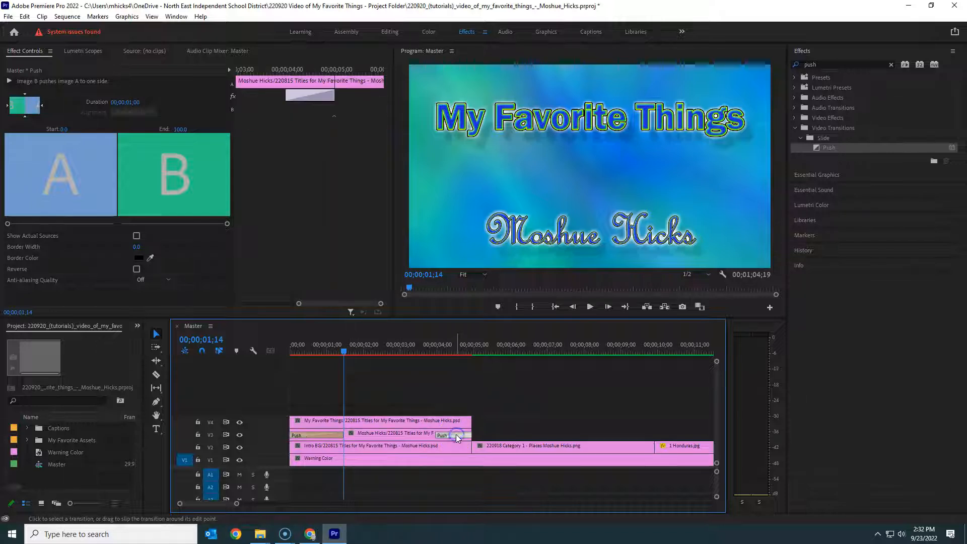
click(125, 103)
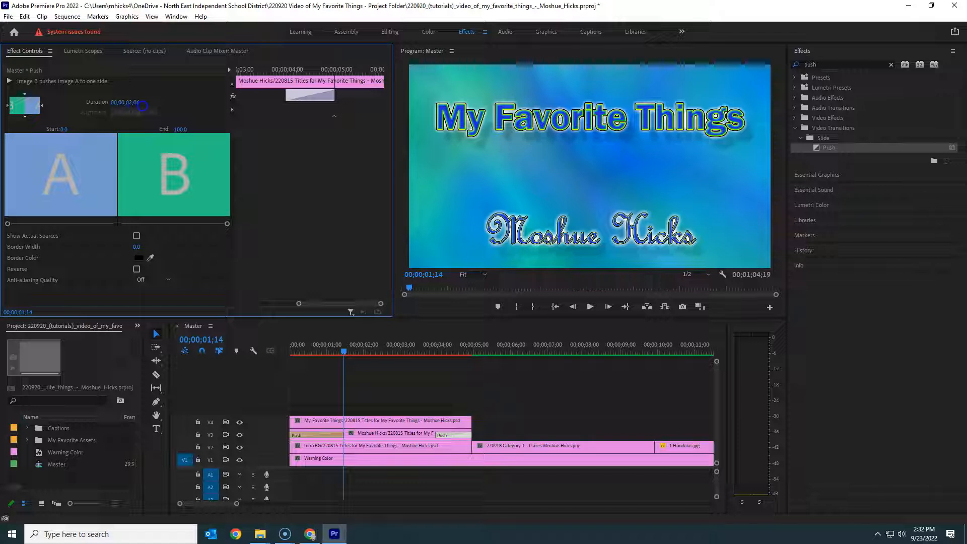
drag(143, 105, 140, 105)
- Play back the intro and extend the name title's opening Push slightly further
drag(346, 349, 268, 351)
key(space)
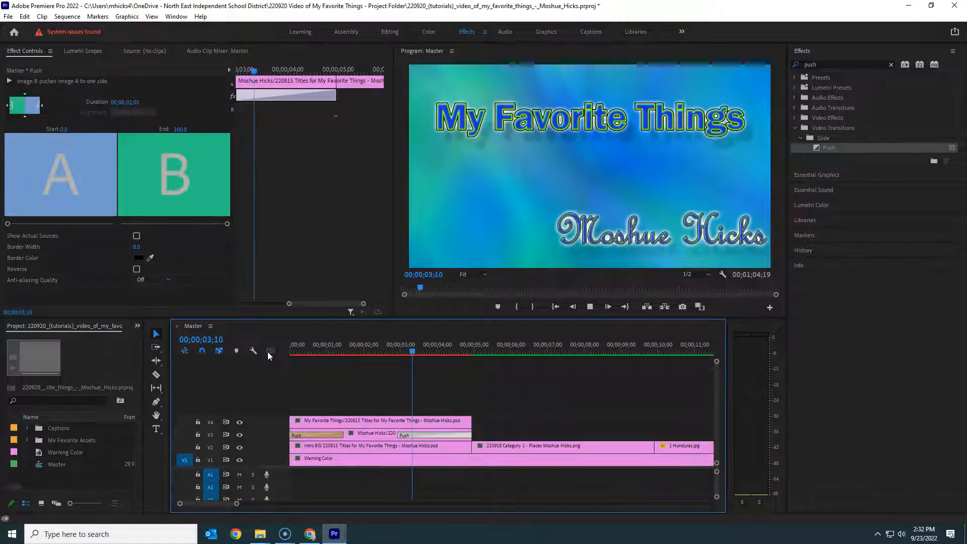
mouse_move(376, 348)
mouse_down()
mouse_move(365, 347)
mouse_move(383, 347)
mouse_up()
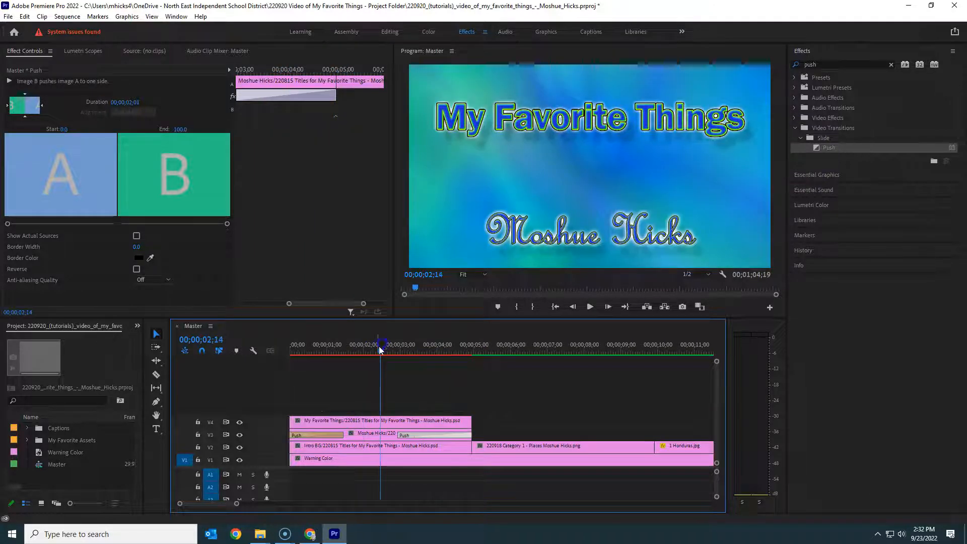
drag(343, 434, 349, 435)
- Add a Push transition to the start of the My Favorite Things title on V4
click(373, 423)
drag(371, 352, 290, 366)
drag(816, 149, 300, 422)
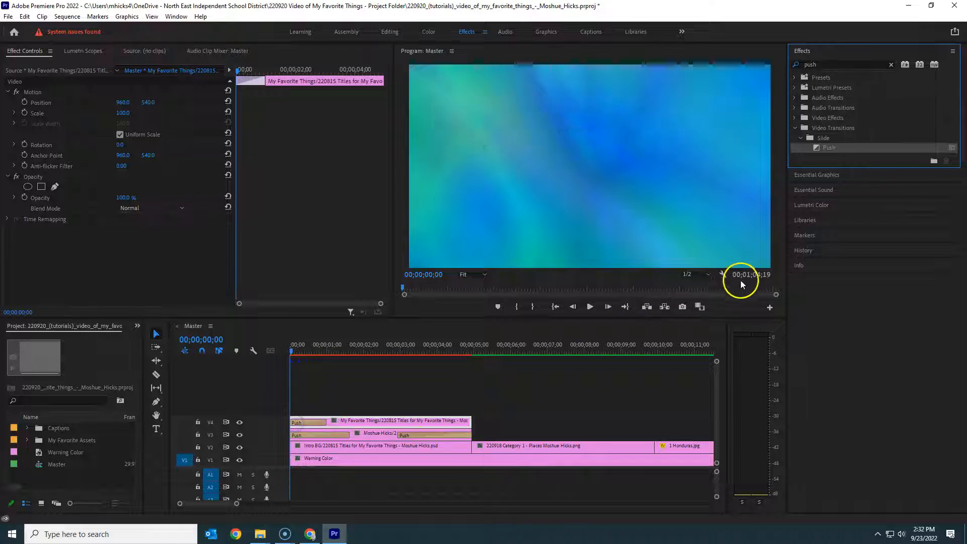
- Add a Push transition to the end of the My Favorite Things title and make its opening Push enter from the top
drag(818, 147, 466, 424)
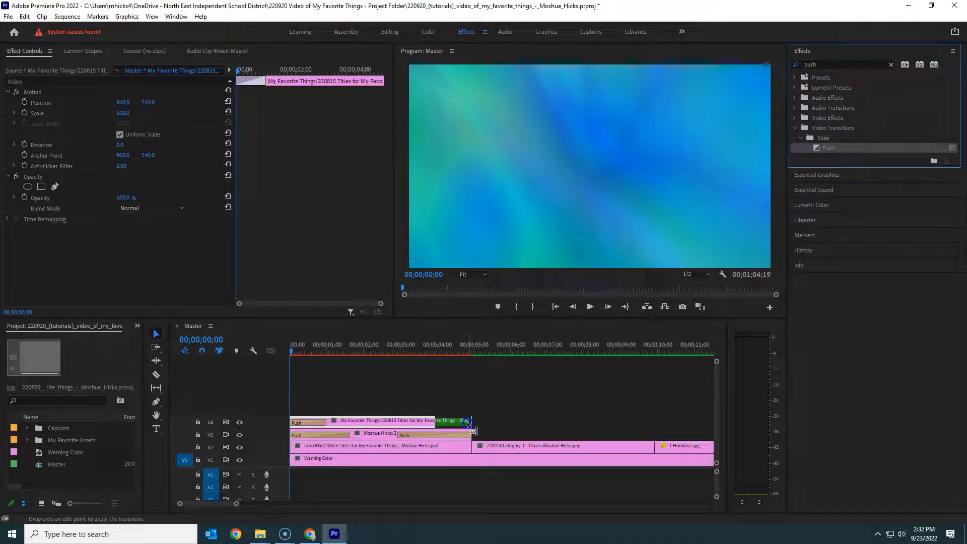
click(312, 426)
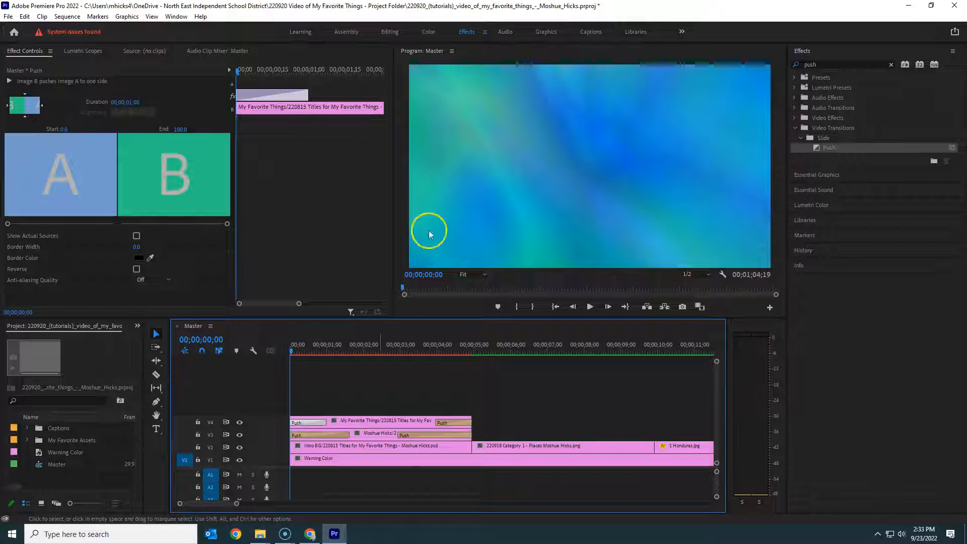
drag(296, 345, 313, 347)
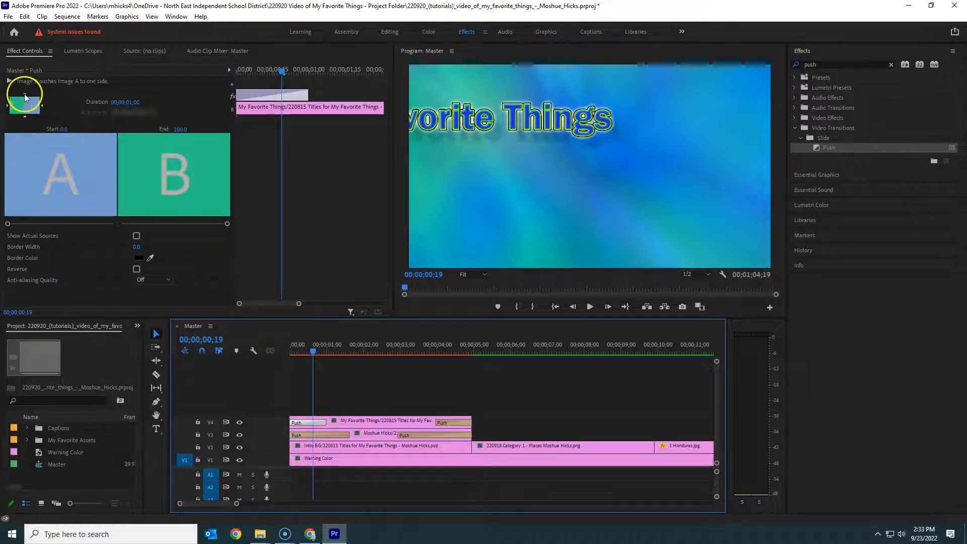
click(25, 95)
- Set the closing Push on the My Favorite Things title to move from east to west
click(312, 352)
drag(313, 353, 409, 361)
drag(422, 361, 443, 361)
click(452, 428)
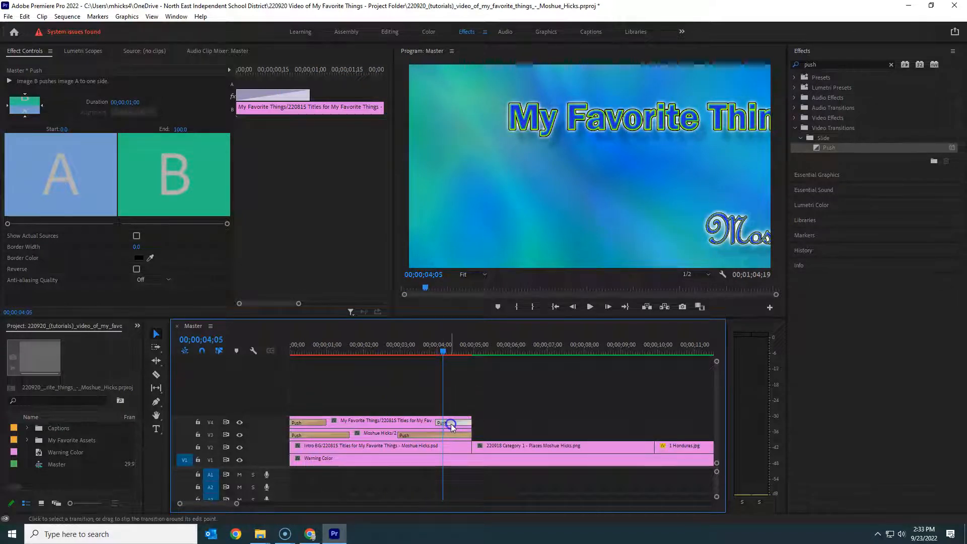
click(43, 105)
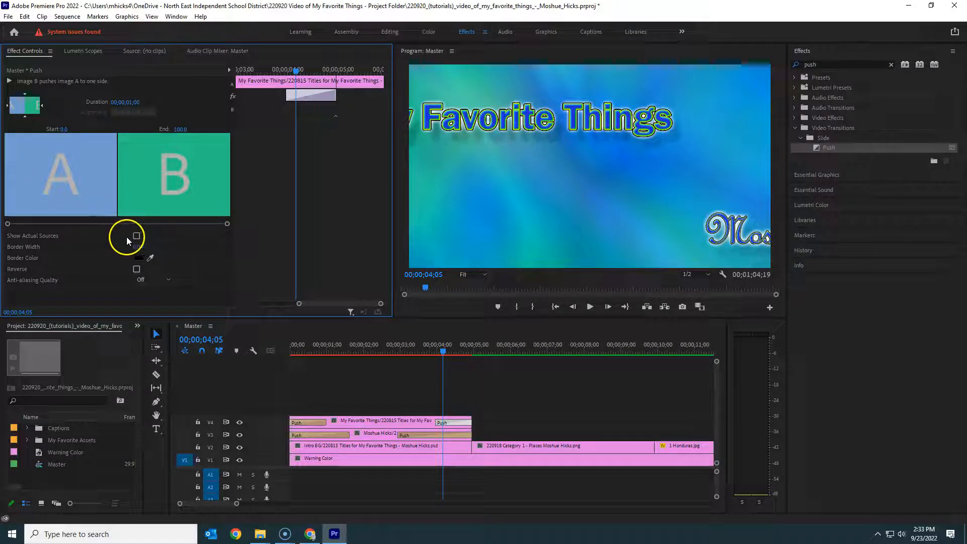
- Show the actual sources for the closing Push and set its start to 2.4
click(136, 236)
drag(9, 226, 101, 231)
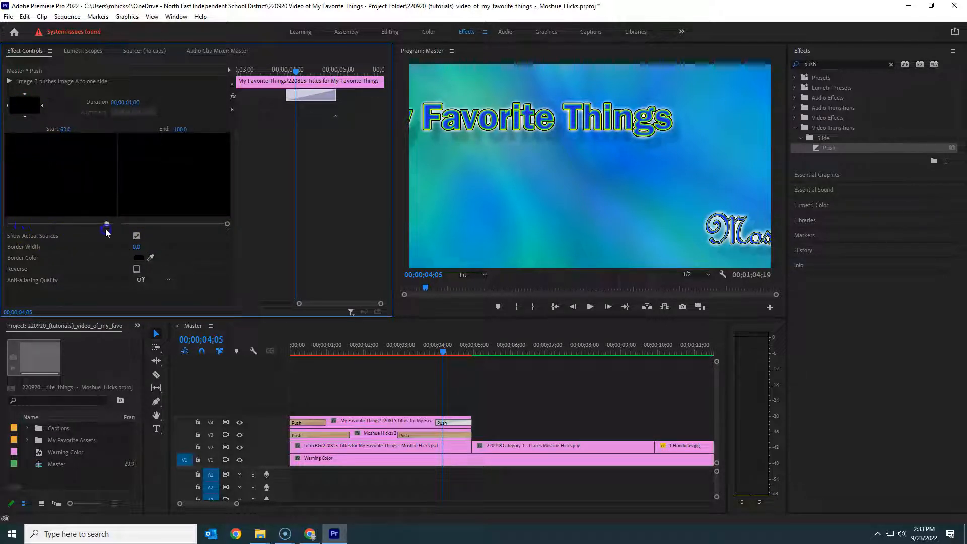
drag(166, 233, 10, 235)
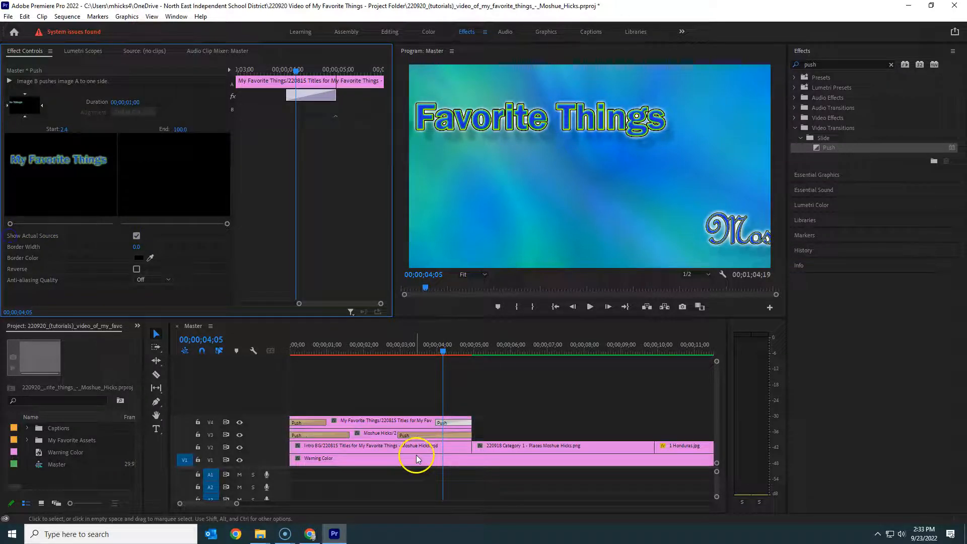
- Play back the intro from the beginning and check where both titles settle into place
drag(423, 350, 242, 362)
key(space)
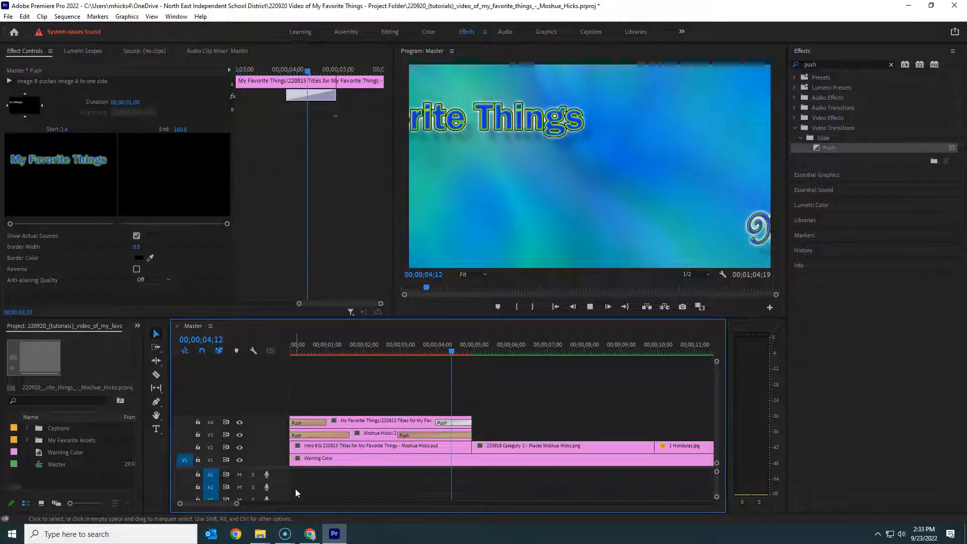
click(328, 350)
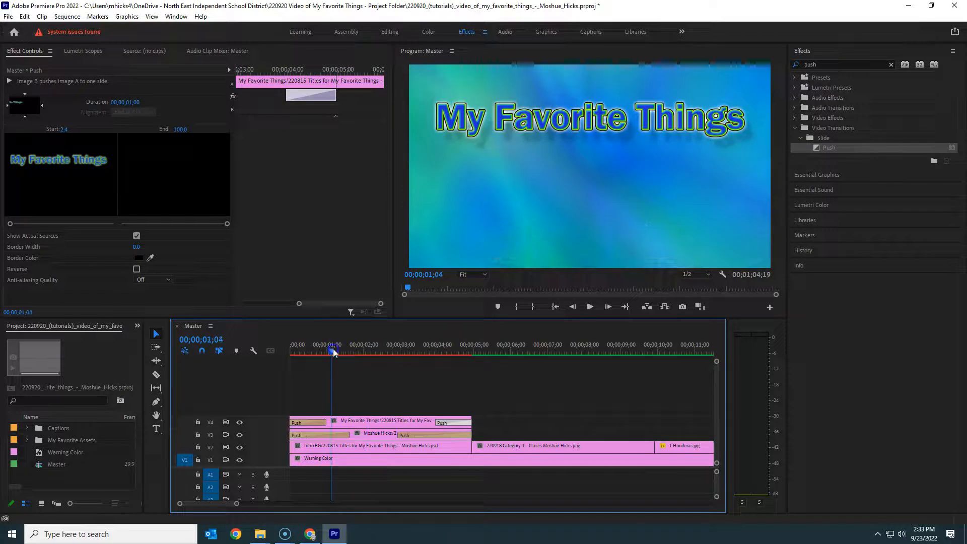
mouse_move(330, 354)
mouse_down()
mouse_move(450, 371)
mouse_move(348, 361)
mouse_up()
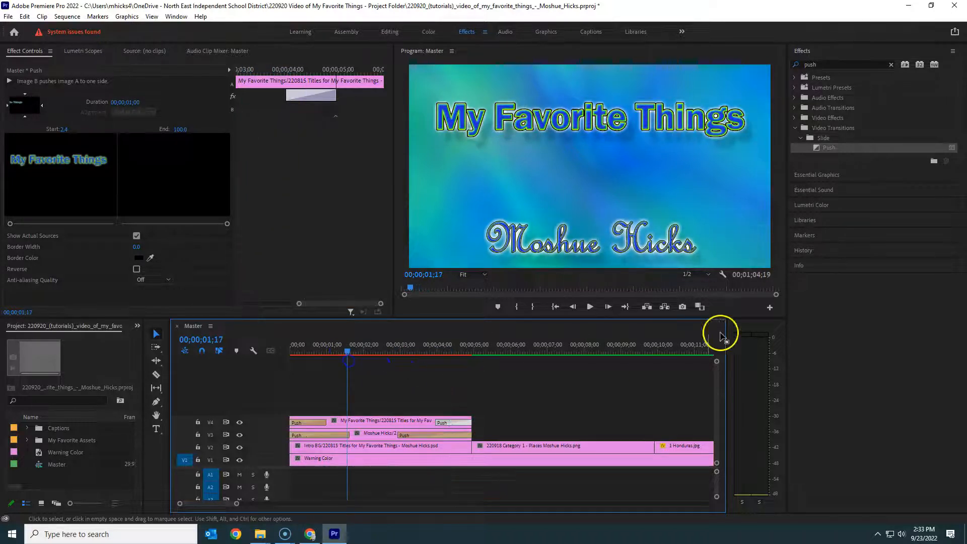
- Replace the opening and closing Push transitions on the My Favorite Things title with Cross Dissolve
click(892, 65)
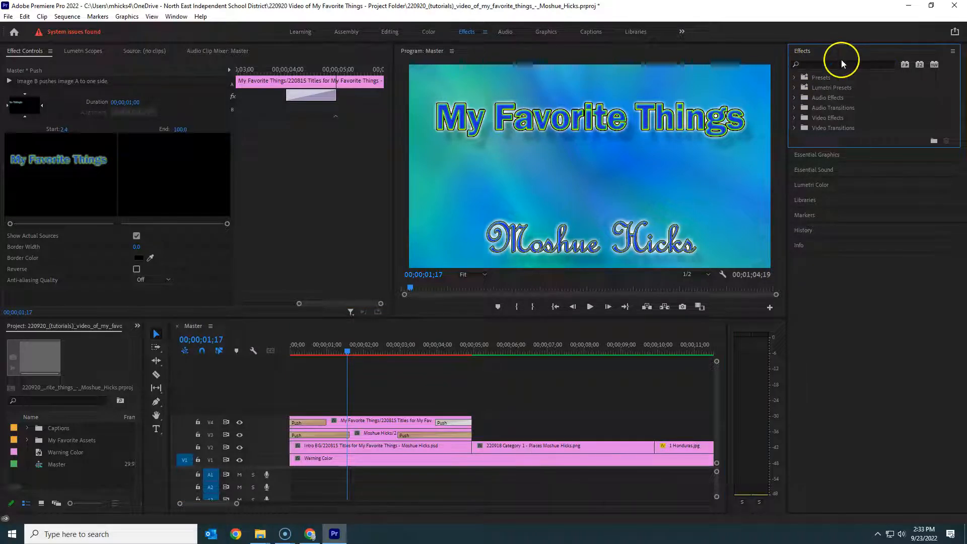
drag(835, 146, 834, 347)
click(795, 128)
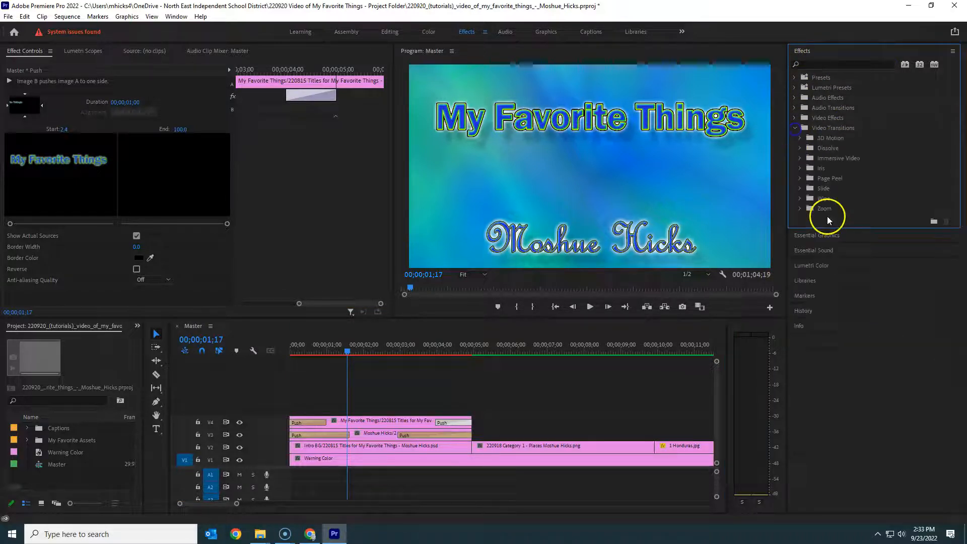
click(801, 148)
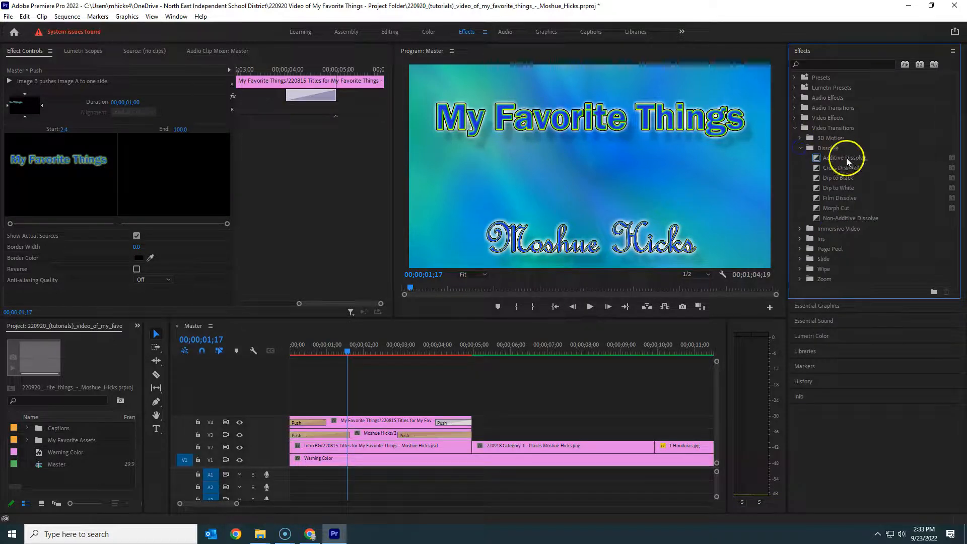
drag(818, 167, 307, 423)
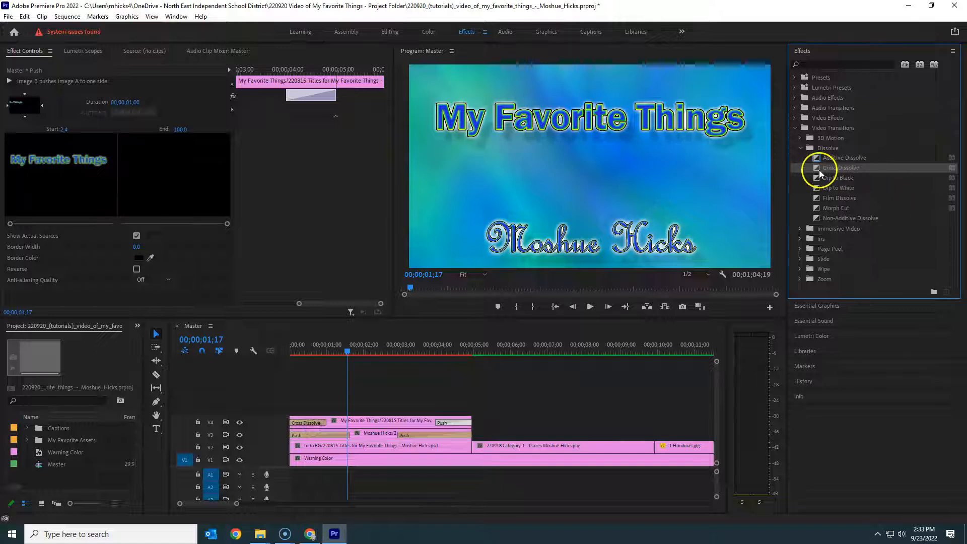
drag(819, 170, 453, 427)
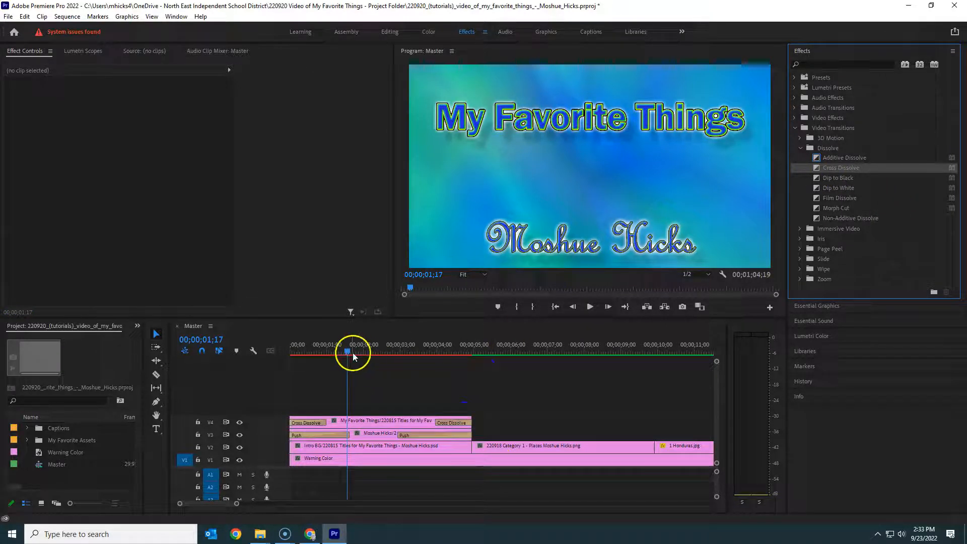
- Play back the intro from the start to check the Cross Dissolves on the My Favorite Things title
drag(349, 351, 272, 352)
key(space)
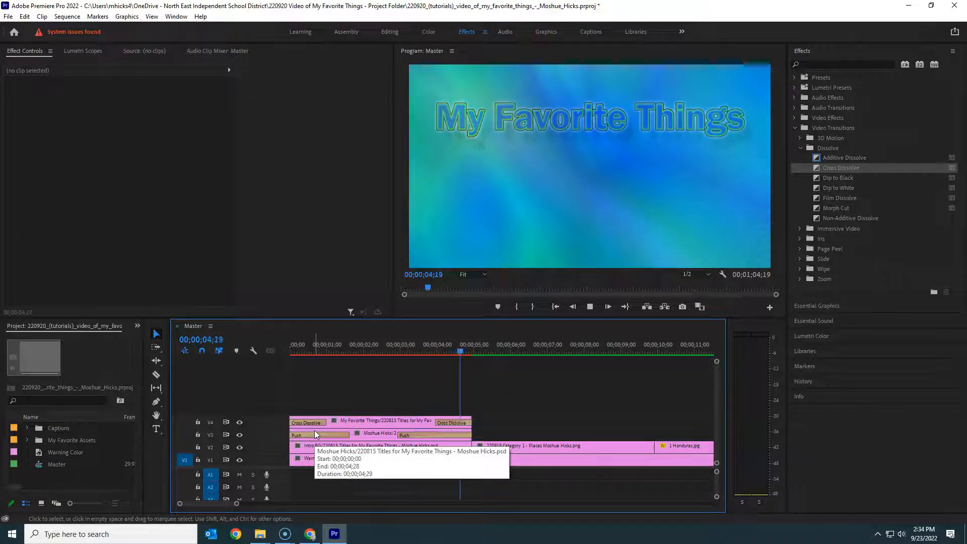
click(449, 337)
click(376, 348)
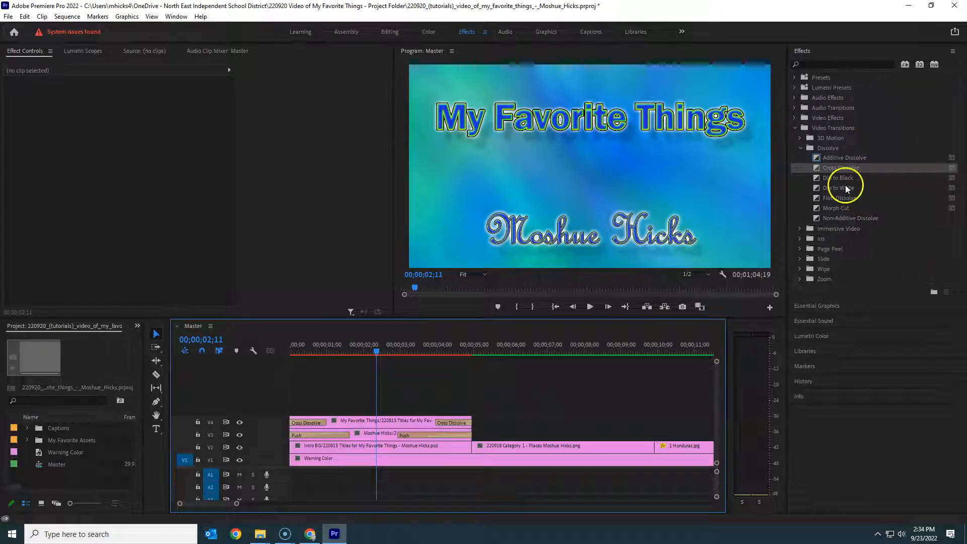
- Apply the Tint effect from the Color Correction video effects to the Intro BG clip on V2
click(796, 129)
click(796, 119)
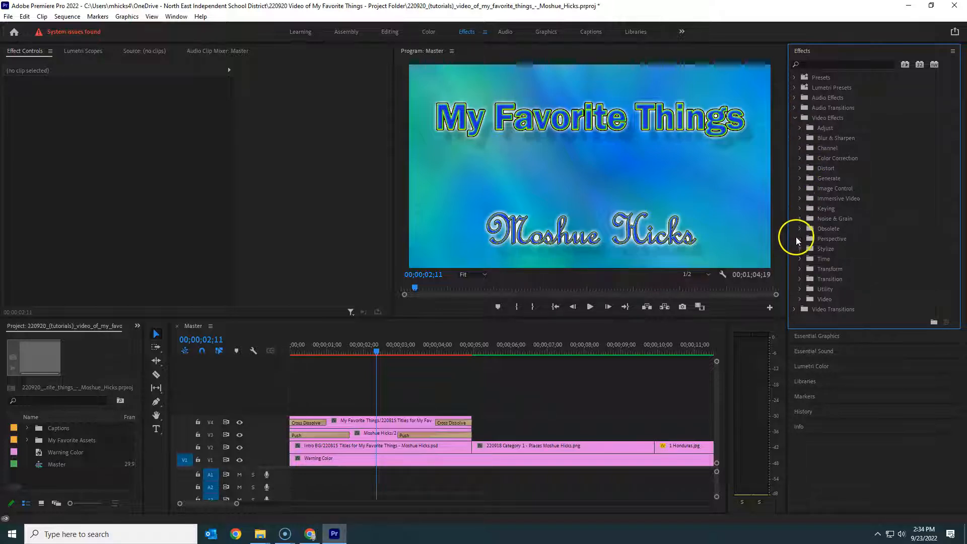
click(800, 158)
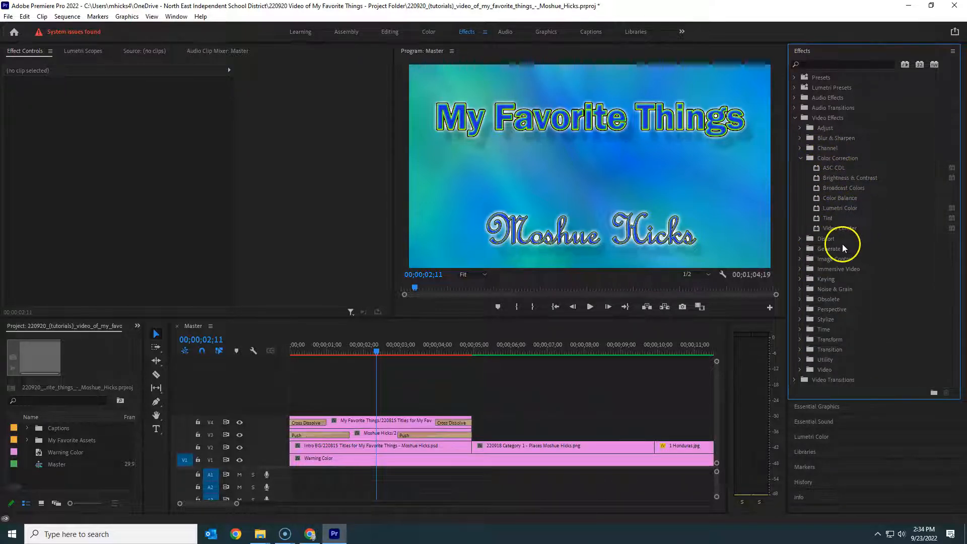
click(828, 219)
drag(827, 220, 406, 382)
drag(375, 419, 363, 449)
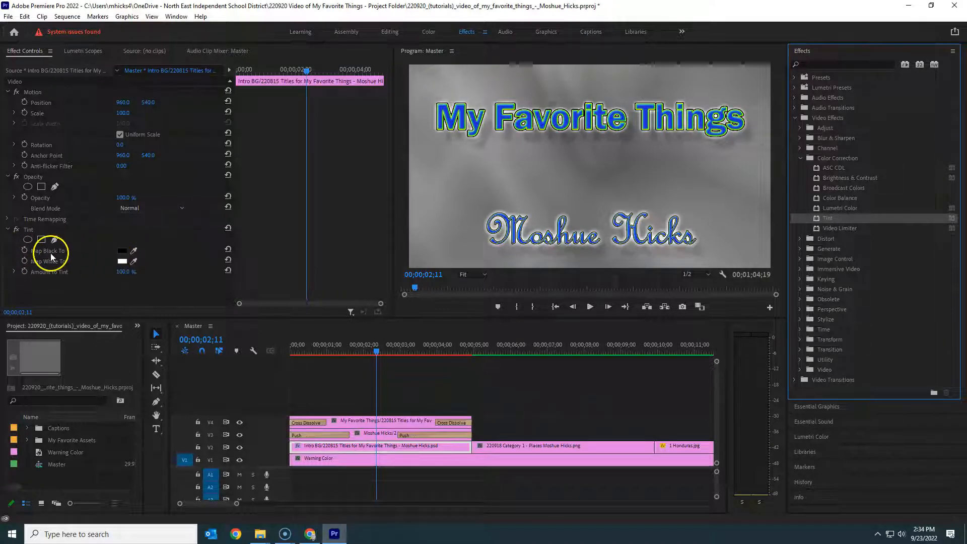
- Try sampling blues from the background for the Tint's Map Black To and Map White To, and undo both colours
click(134, 252)
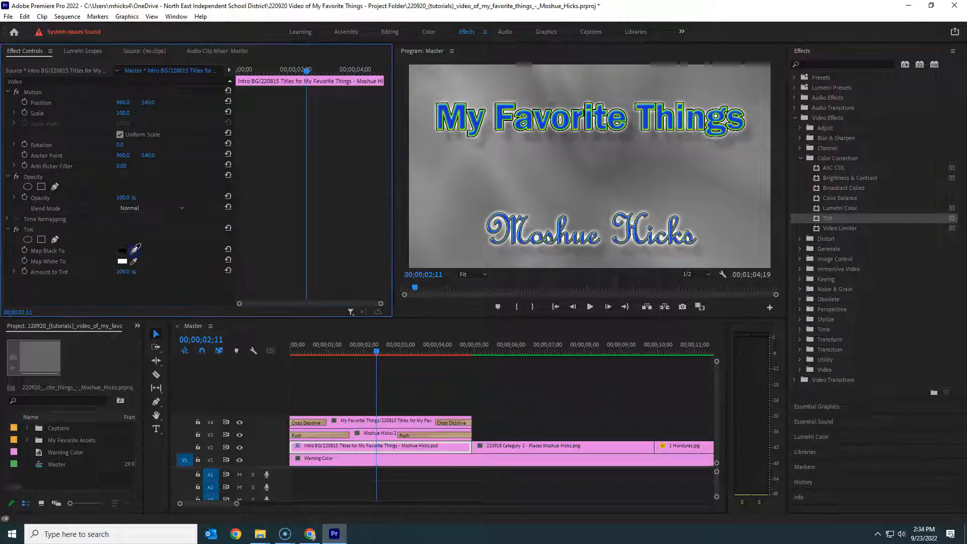
click(486, 178)
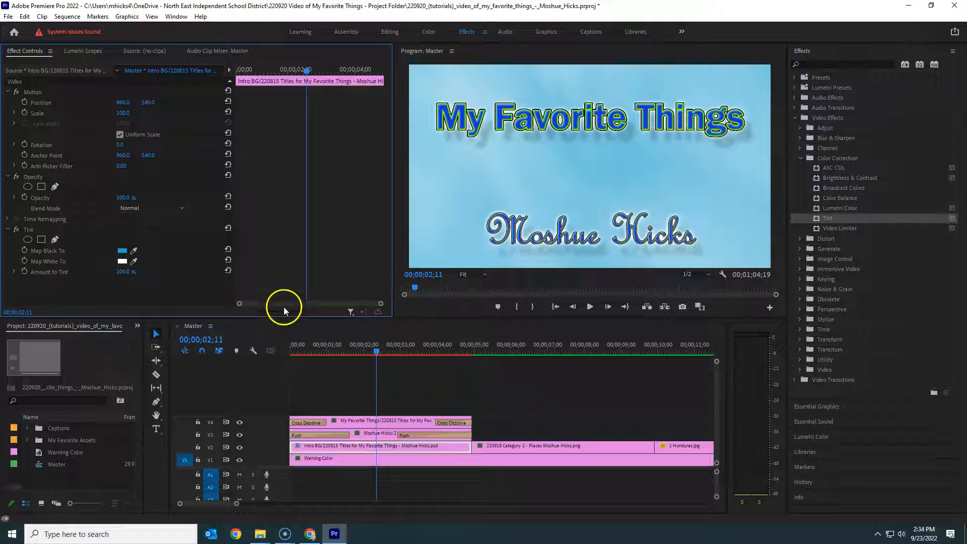
drag(135, 262, 611, 162)
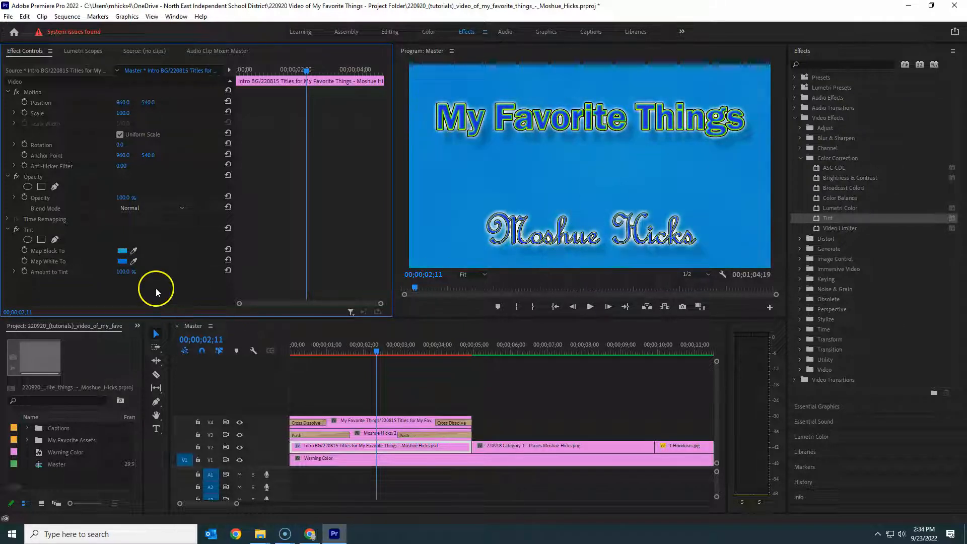
drag(309, 70, 238, 81)
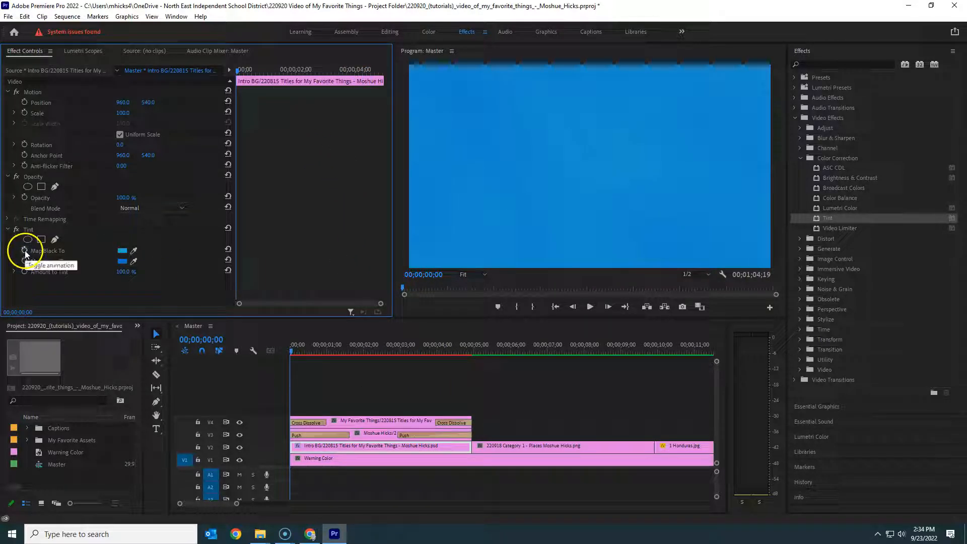
key(ctrl+z)
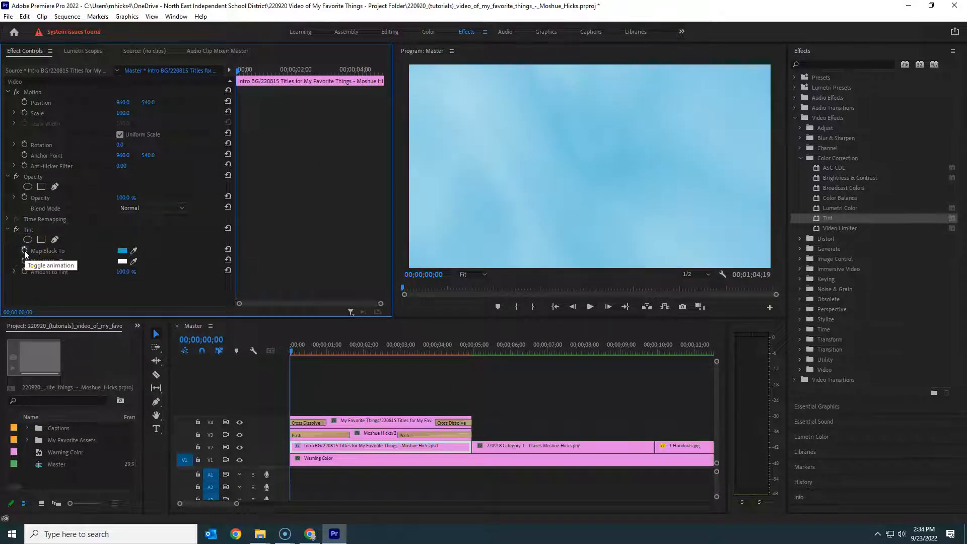
key(ctrl+z)
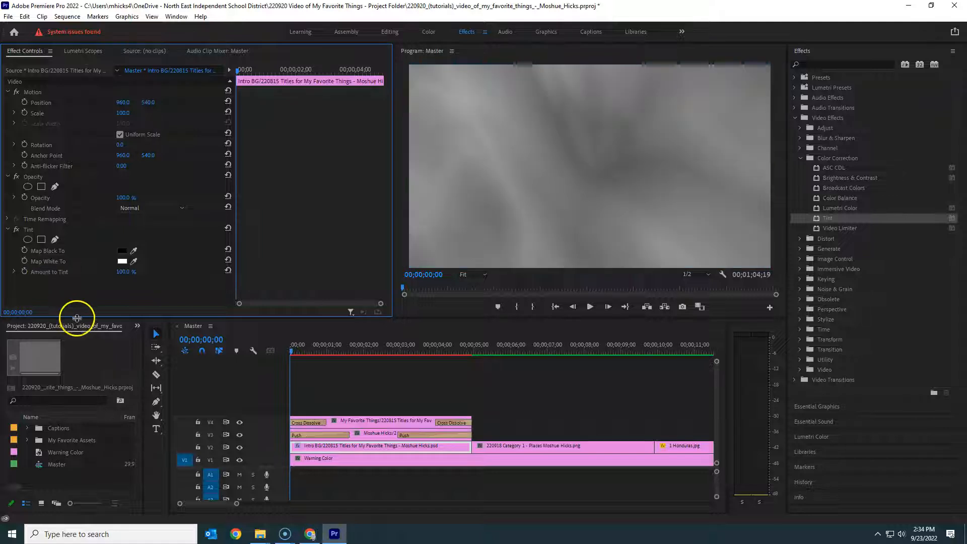
- Keyframe the Tint's Map Black To and Map White To from black and white at 00;00;00;00 to sampled green and blue at 00;00;04;28
click(25, 250)
click(24, 261)
drag(237, 70, 410, 68)
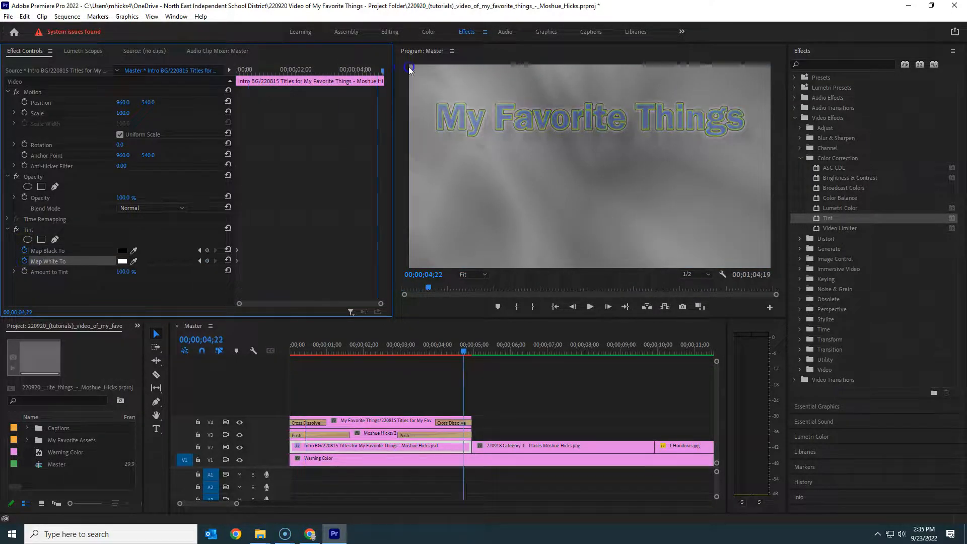
click(317, 71)
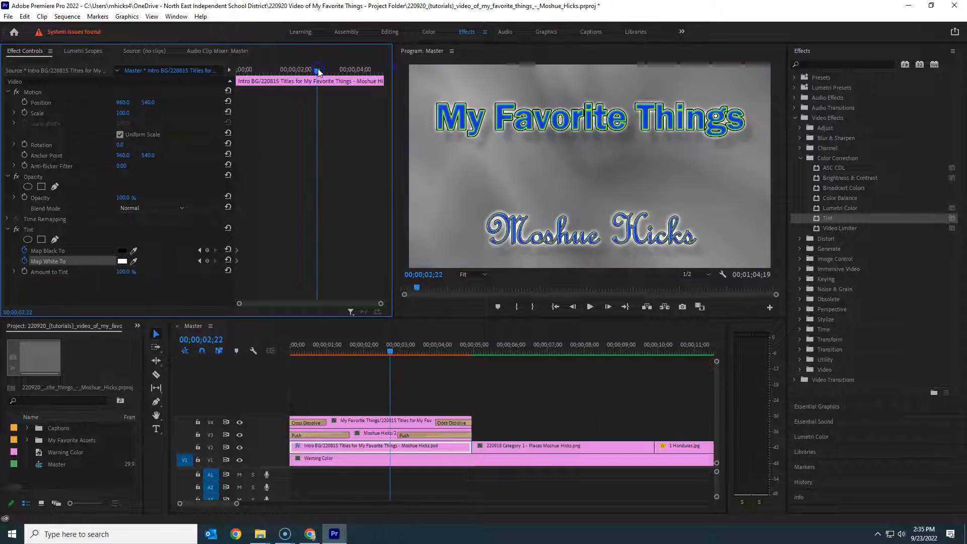
key(shift+End)
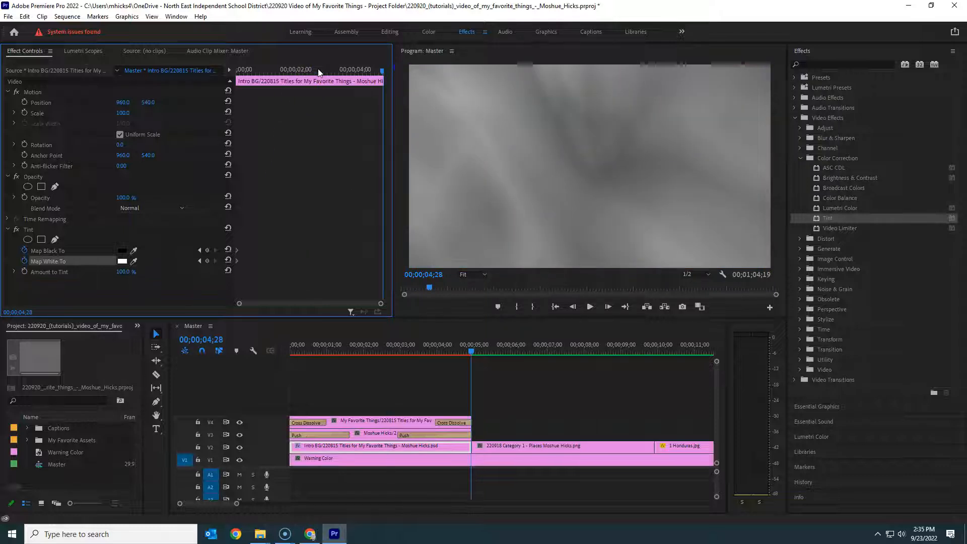
click(136, 248)
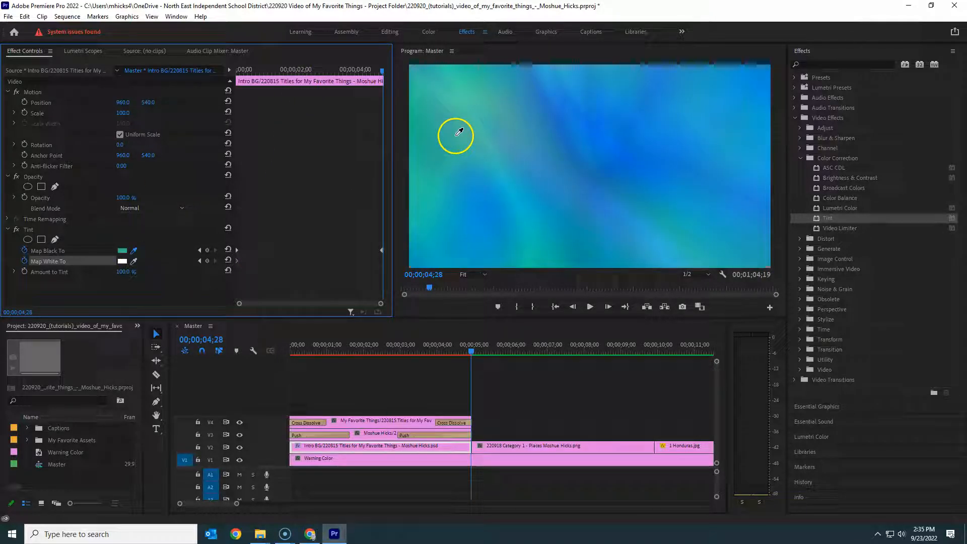
click(456, 142)
click(134, 261)
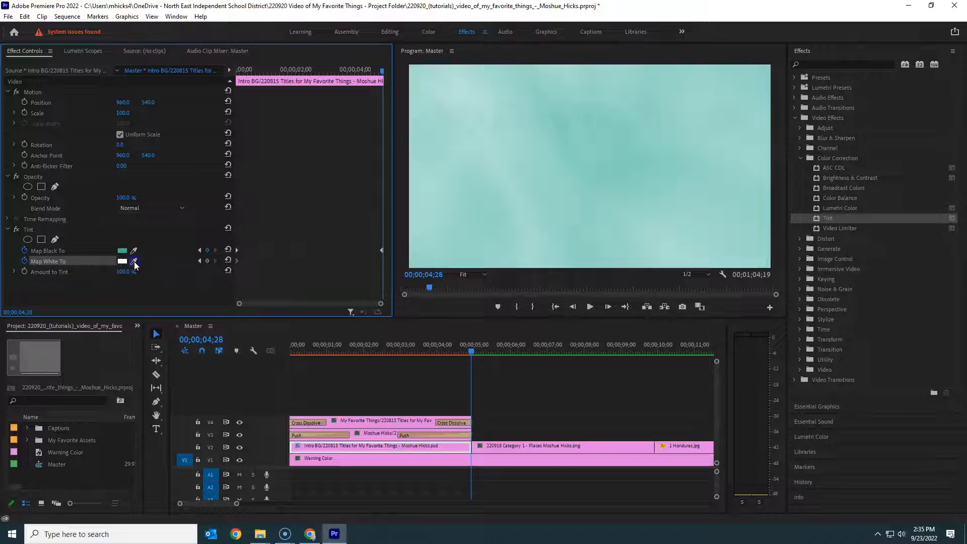
click(567, 131)
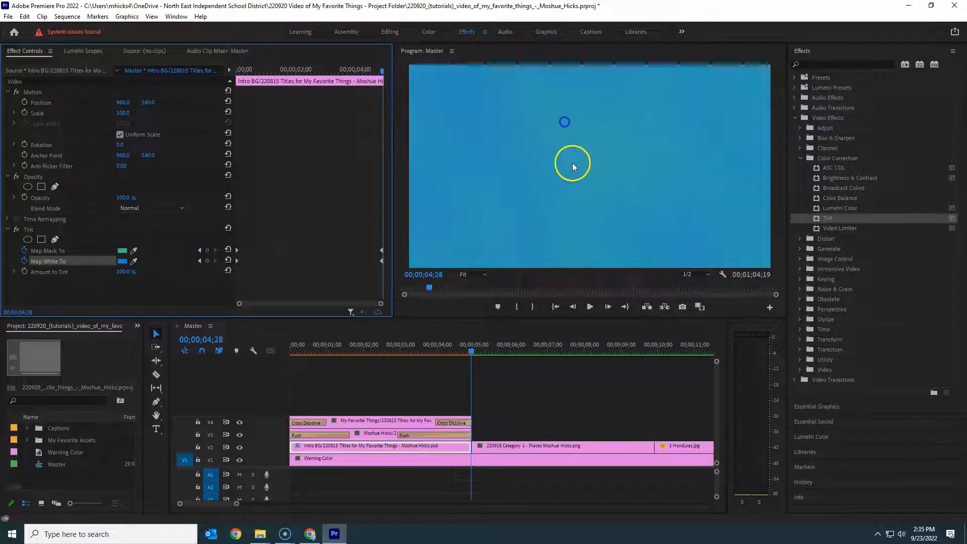
- Play back the intro from the start to check the animated Tint, and return to the beginning of the sequence
drag(309, 69, 235, 69)
key(space)
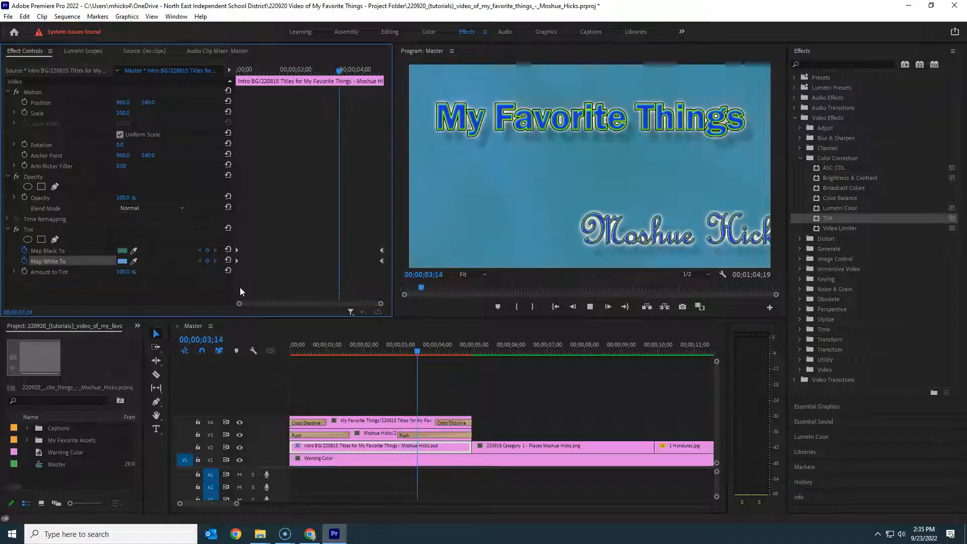
key(space)
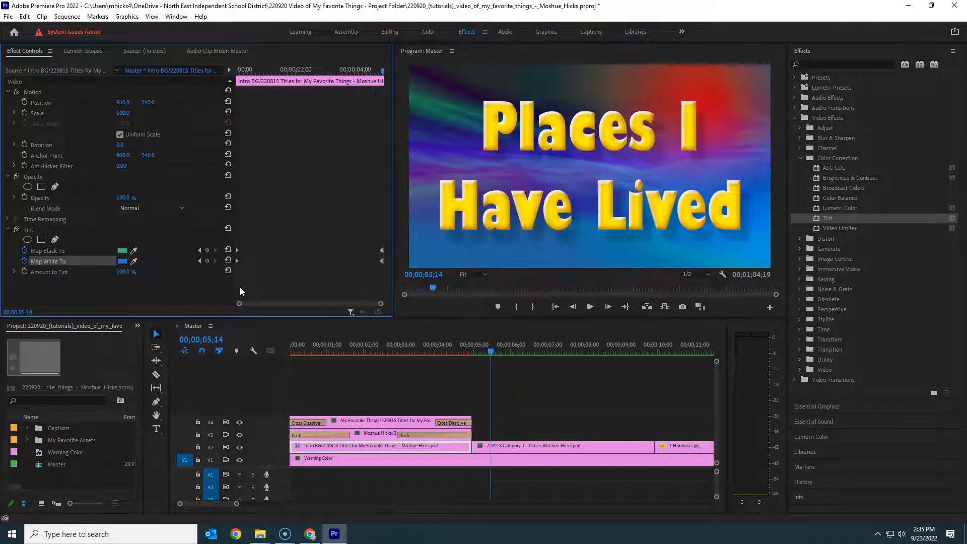
key(Home)
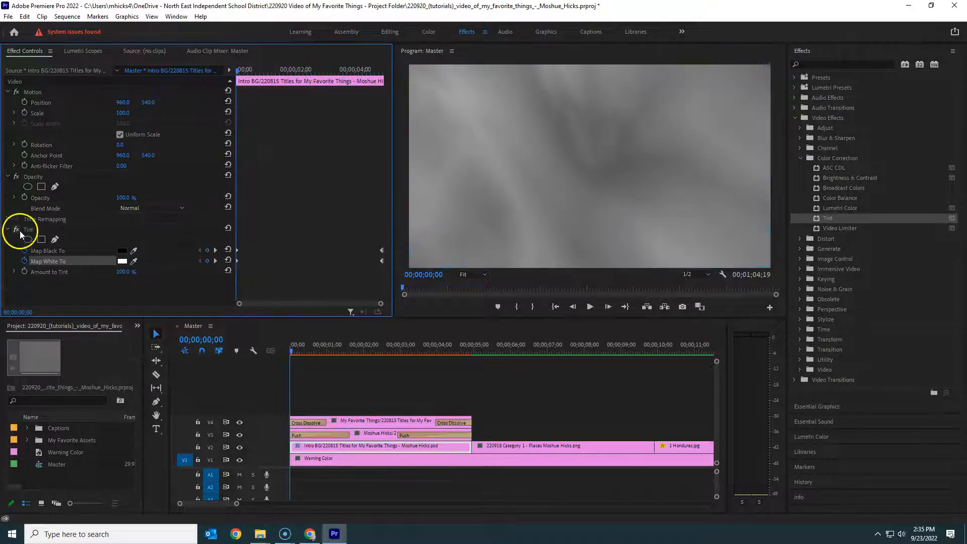
- Compare the Intro BG clip with the Tint switched off and on, and undo back until the Tint effect is removed
click(17, 230)
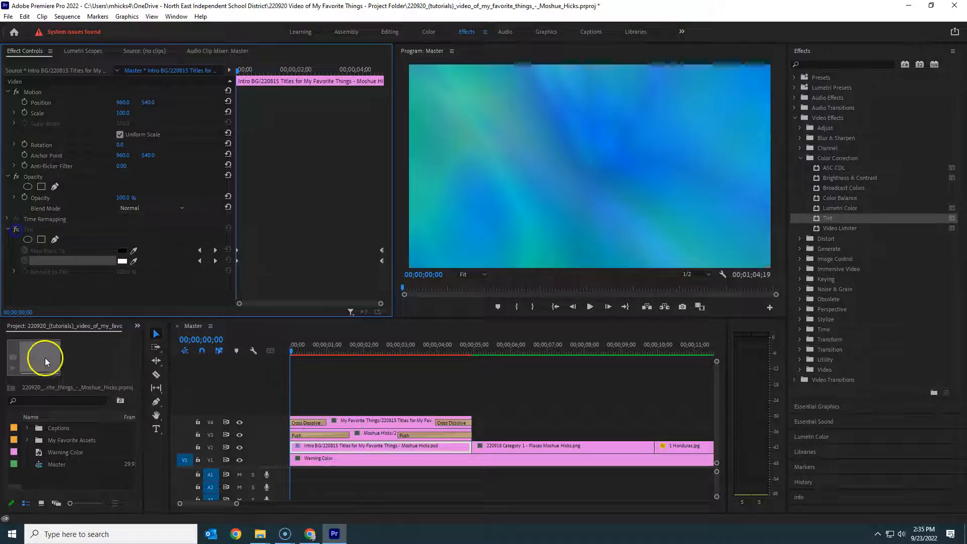
click(17, 229)
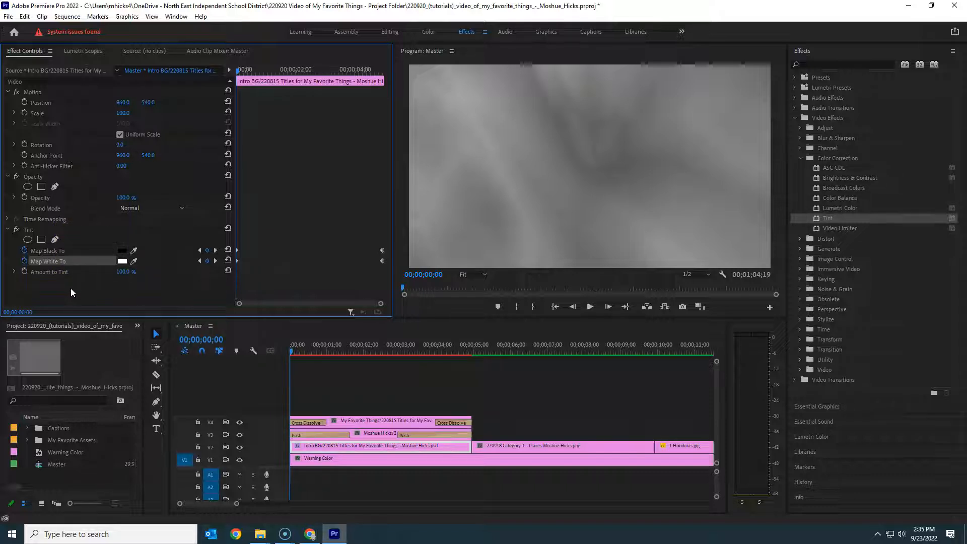
key(ctrl+z)
key(ctrl+z)
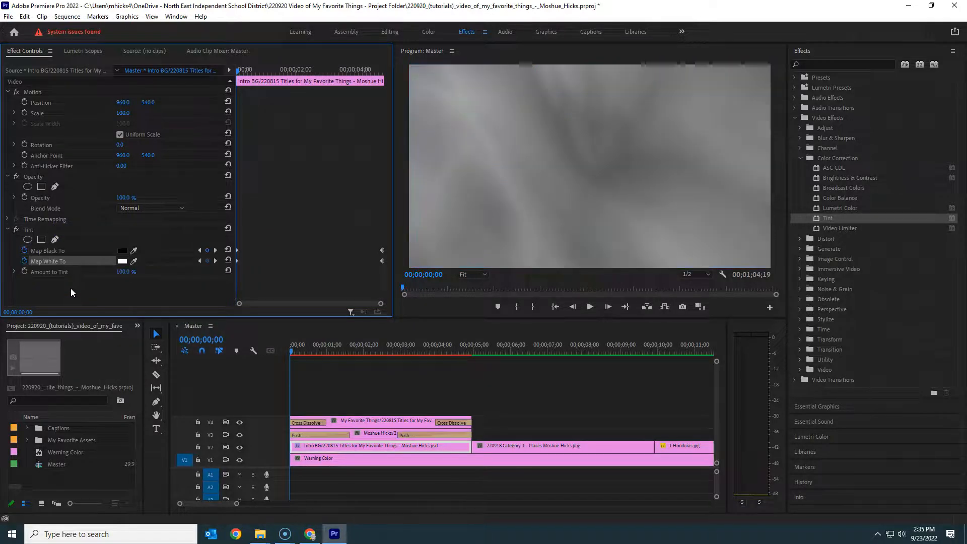
key(ctrl+z)
key(ctrl+z)
key(ctrl+z)
key(ctrl+z)
key(ctrl+z)
key(ctrl+z)
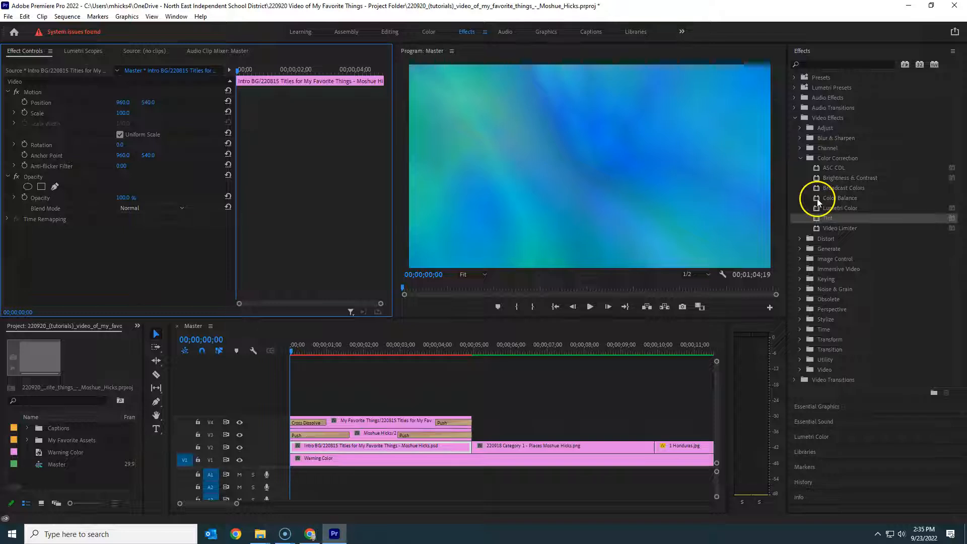
- Apply the Color Balance effect from the Color Correction video effects to the Intro BG clip on V2
click(818, 199)
drag(819, 200, 378, 446)
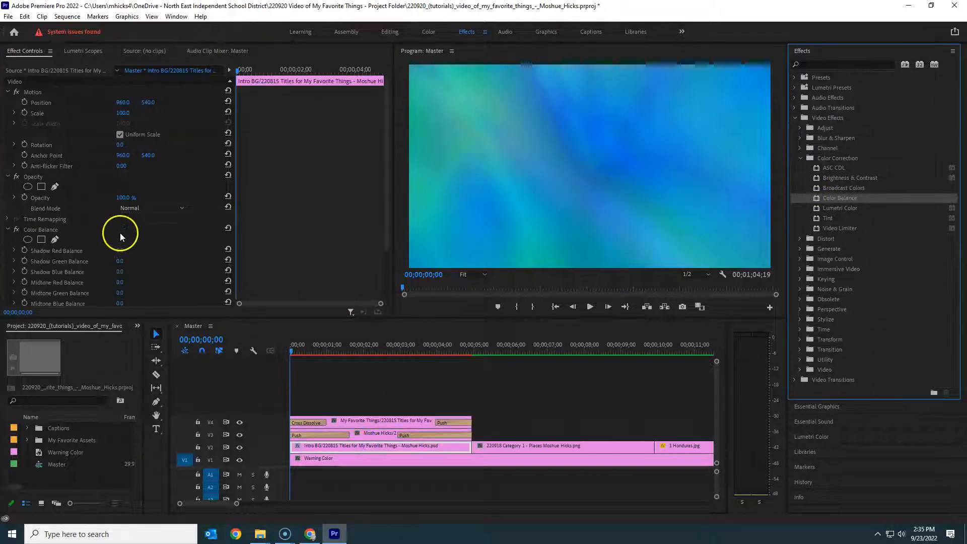
scroll(121, 231, down, 2)
scroll(159, 226, down, 2)
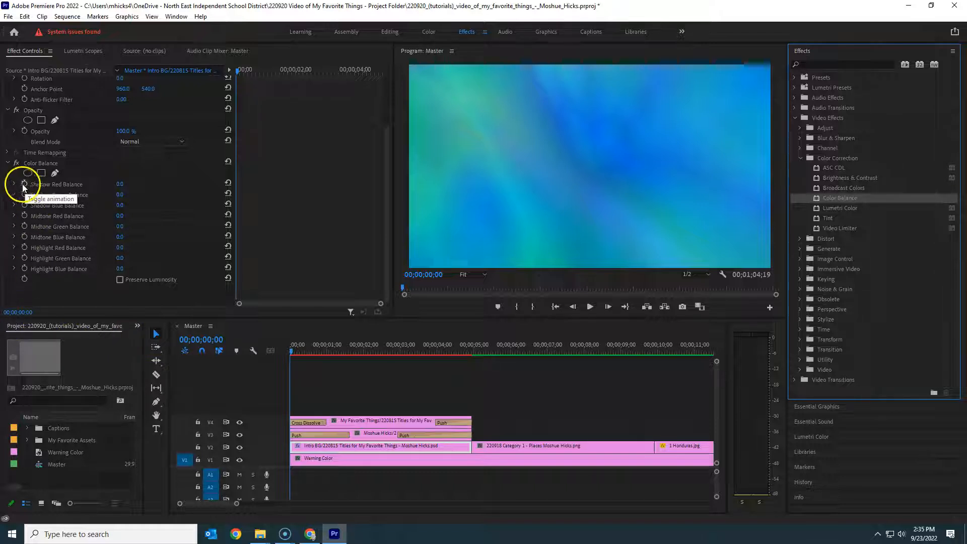
- Try Color Balance's Shadow Red Balance and Highlight Green Balance at -100, and reset the tested values to 0
drag(121, 186, 139, 238)
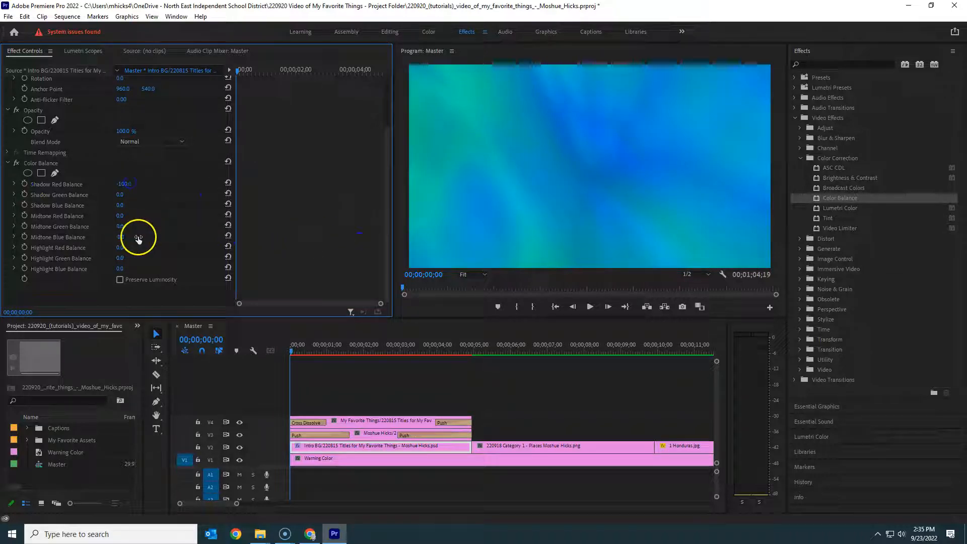
text(0)
key(Return)
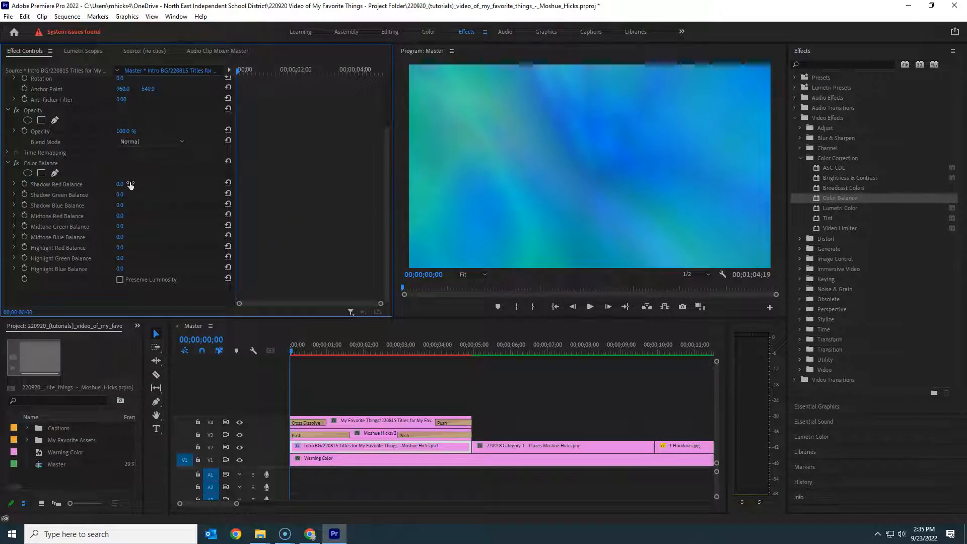
drag(120, 238, 116, 261)
click(127, 241)
click(252, 233)
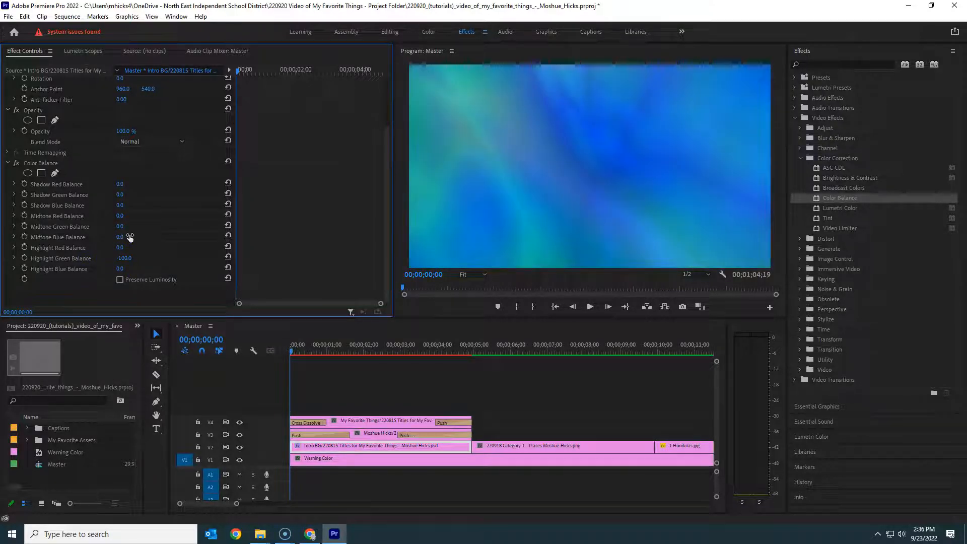
text(0)
click(153, 271)
- Set keyframes at 00;00;03;15 for the green and blue balances of the shadows, midtones and highlights, keeping all values at 0
drag(256, 69, 340, 71)
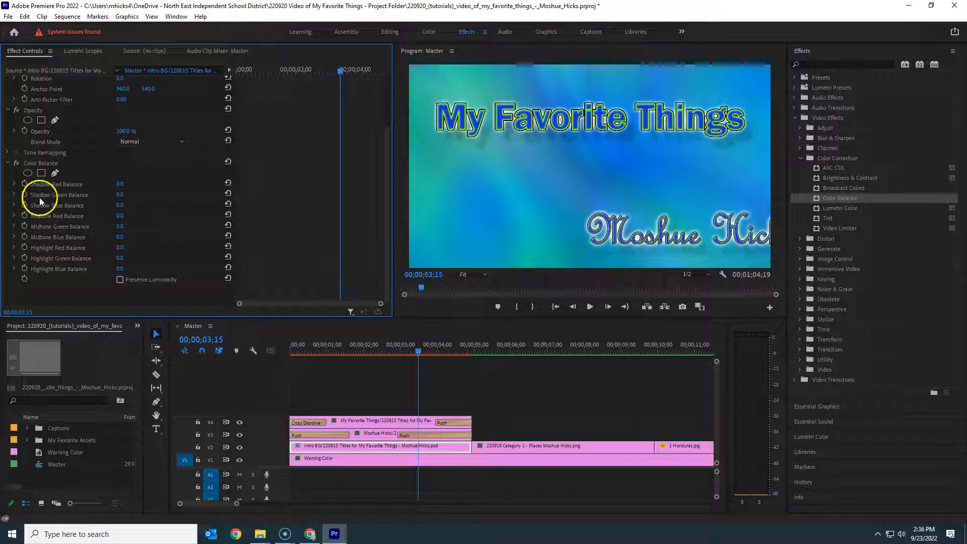
click(24, 194)
click(24, 205)
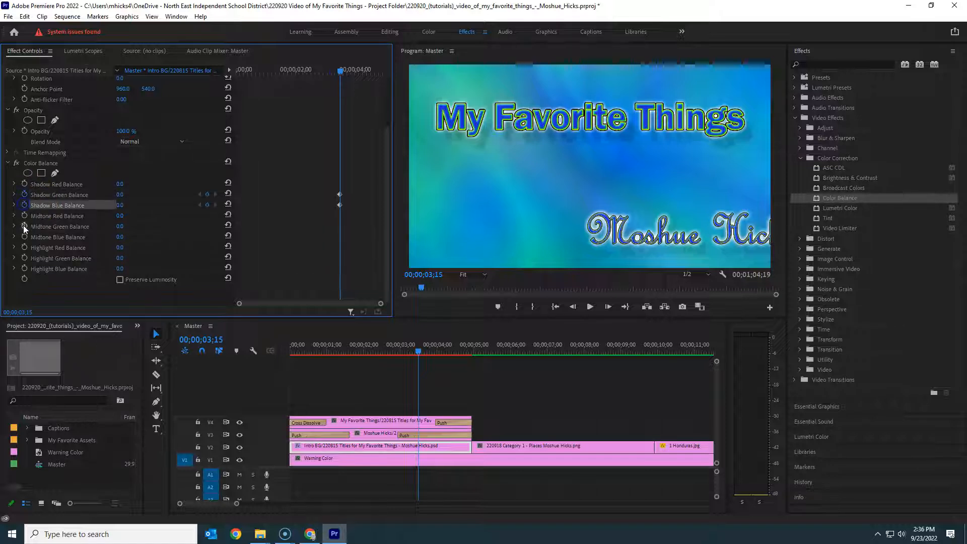
click(25, 226)
click(24, 236)
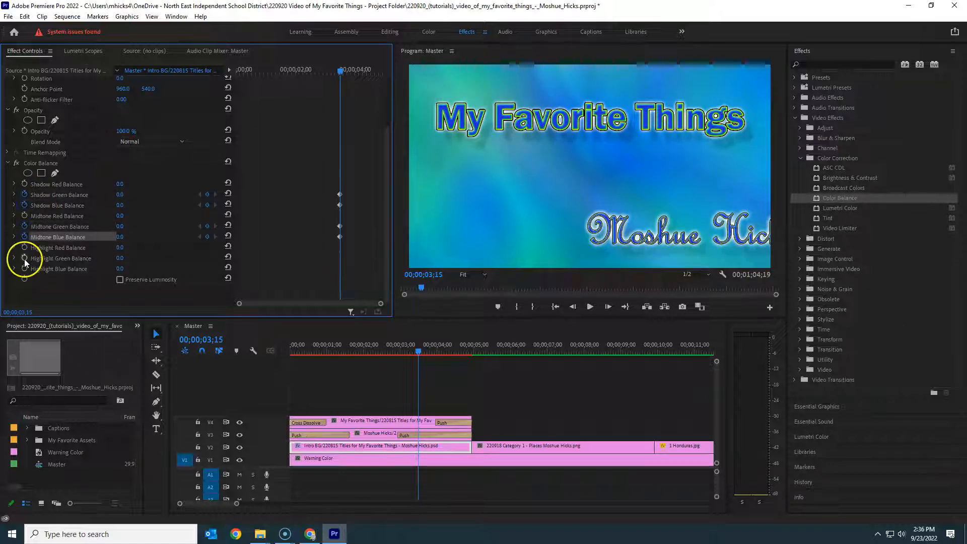
click(24, 258)
click(24, 269)
- At 00;00;00;00, keyframe Shadow Green -100, Shadow Blue 85, Midtone Green 100, Midtone Blue -100, Highlight Green 92 and Highlight Blue 100, and start playback
drag(345, 71, 228, 67)
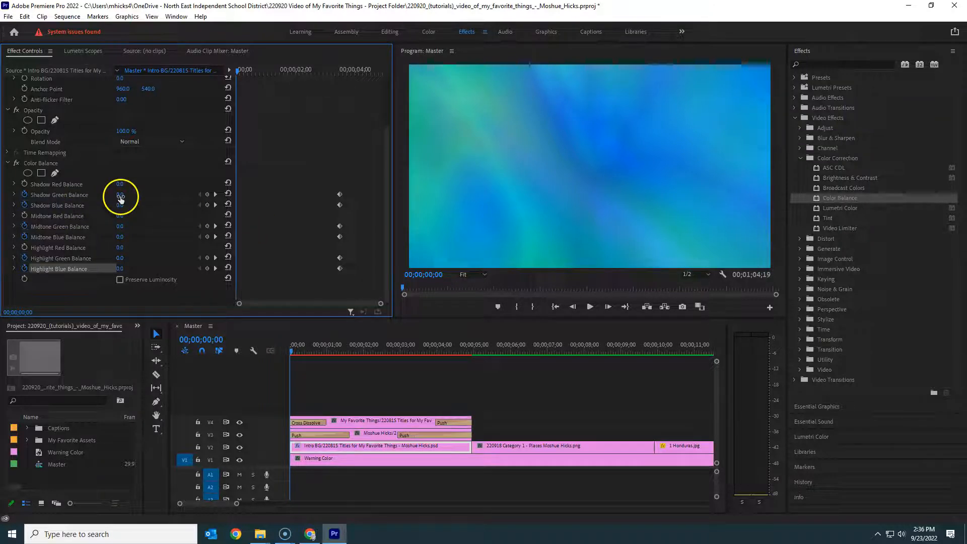
drag(120, 194, 2, 196)
drag(122, 207, 211, 204)
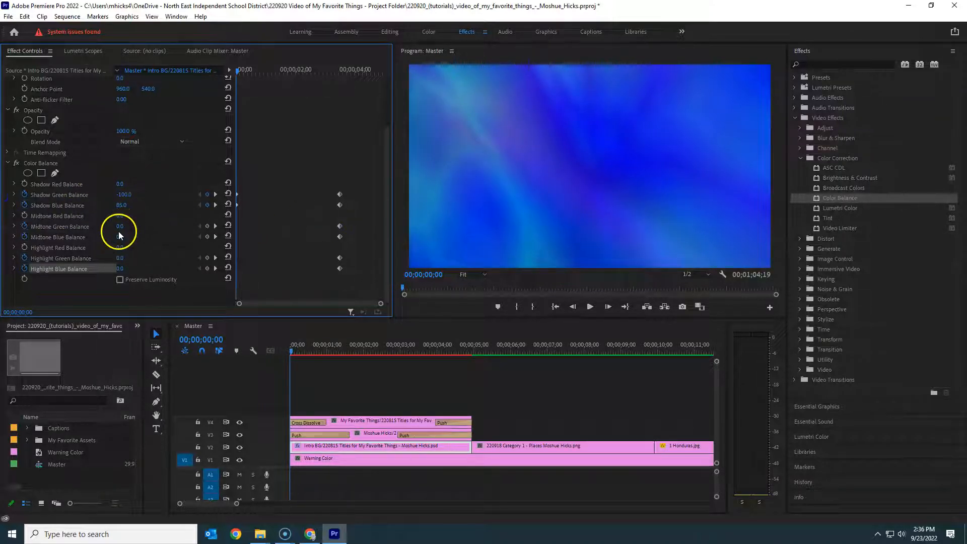
drag(120, 227, 50, 228)
drag(122, 227, 245, 228)
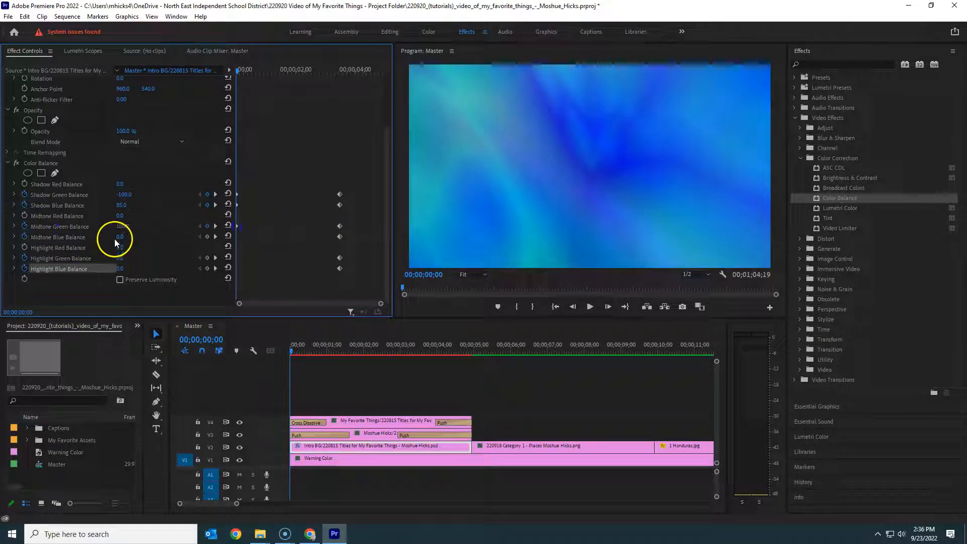
drag(119, 237, 66, 237)
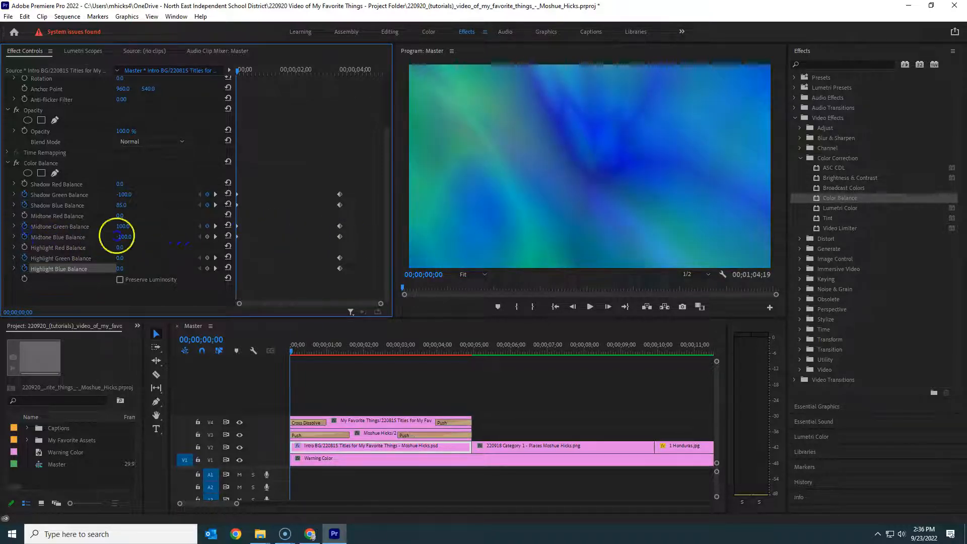
drag(121, 256, 300, 272)
key(space)
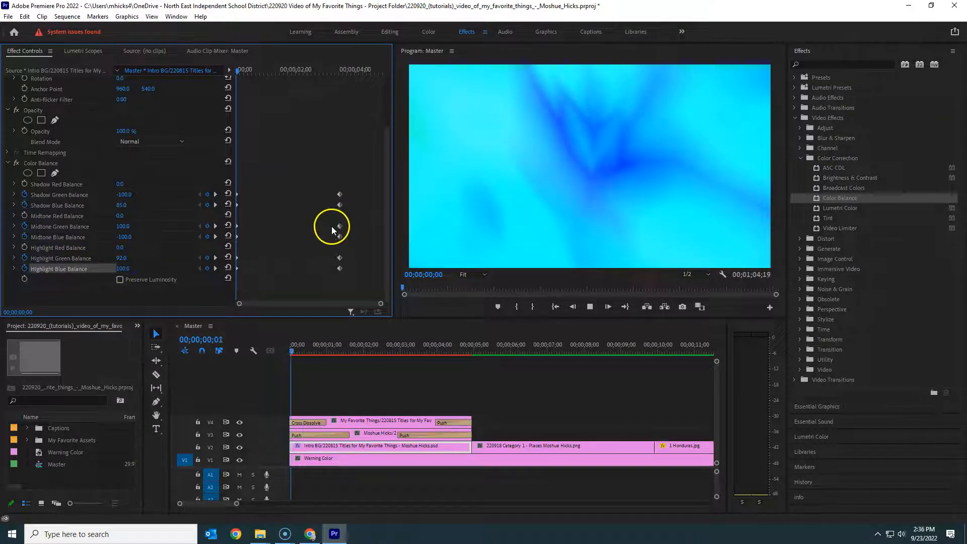